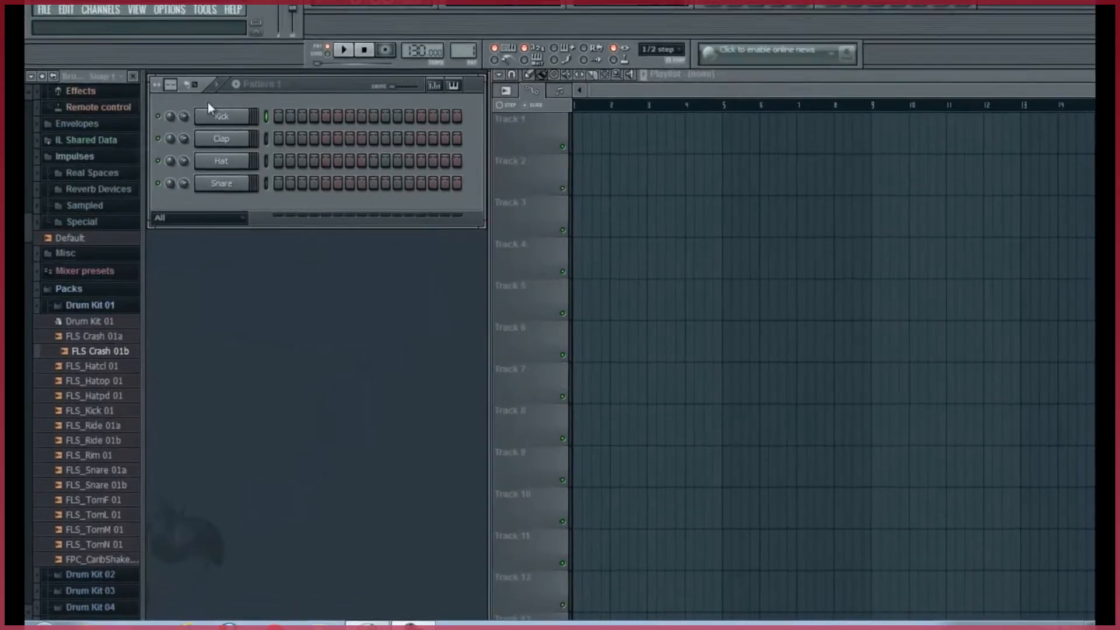
right_click(233, 128)
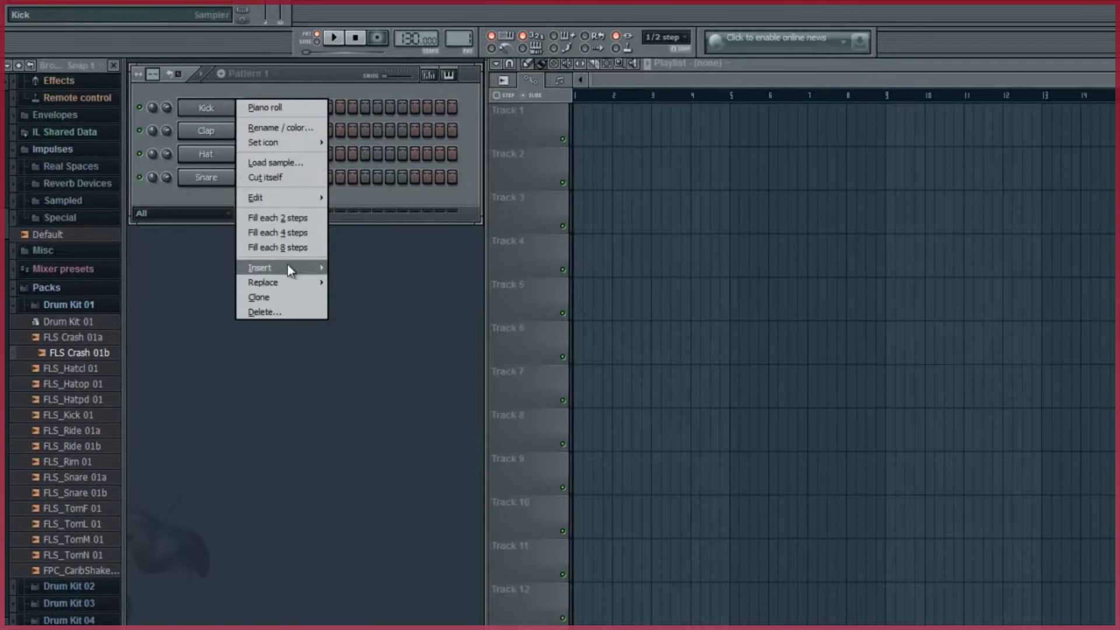
mouse_move(295, 269)
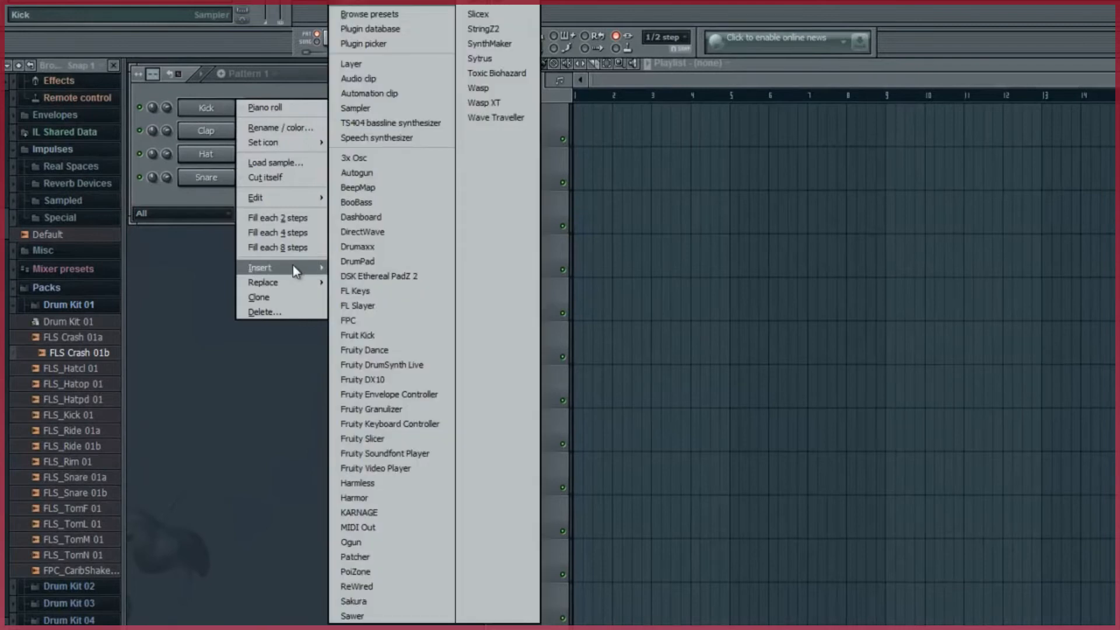
left_click(234, 308)
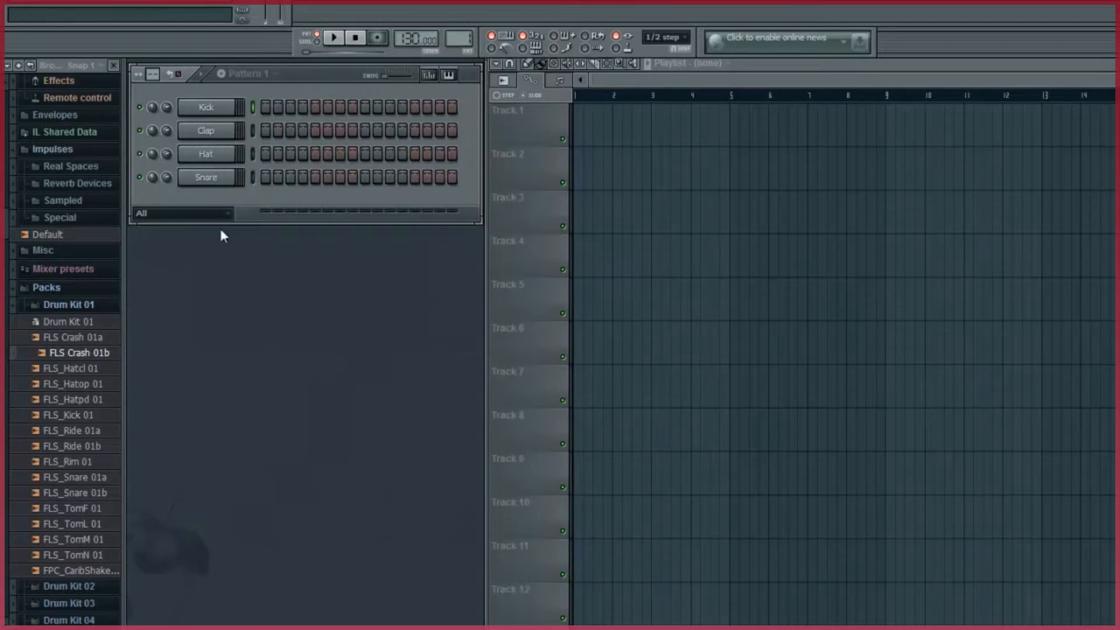
Step: Insert a Harmless synthesizer channel above the Kick channel
right_click(213, 115)
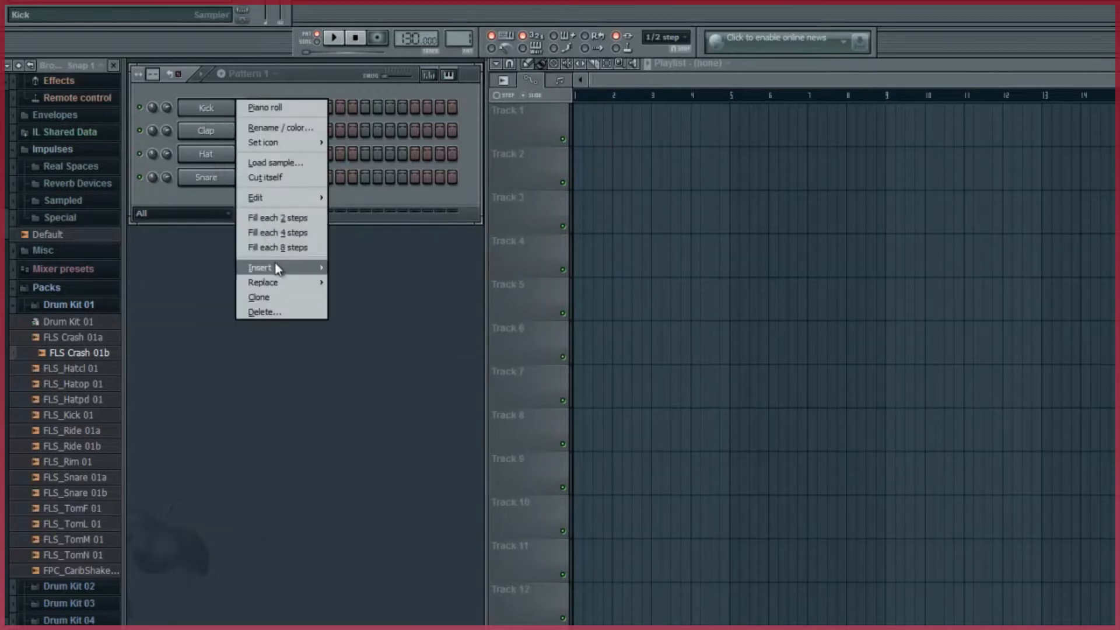
mouse_move(260, 269)
left_click(387, 485)
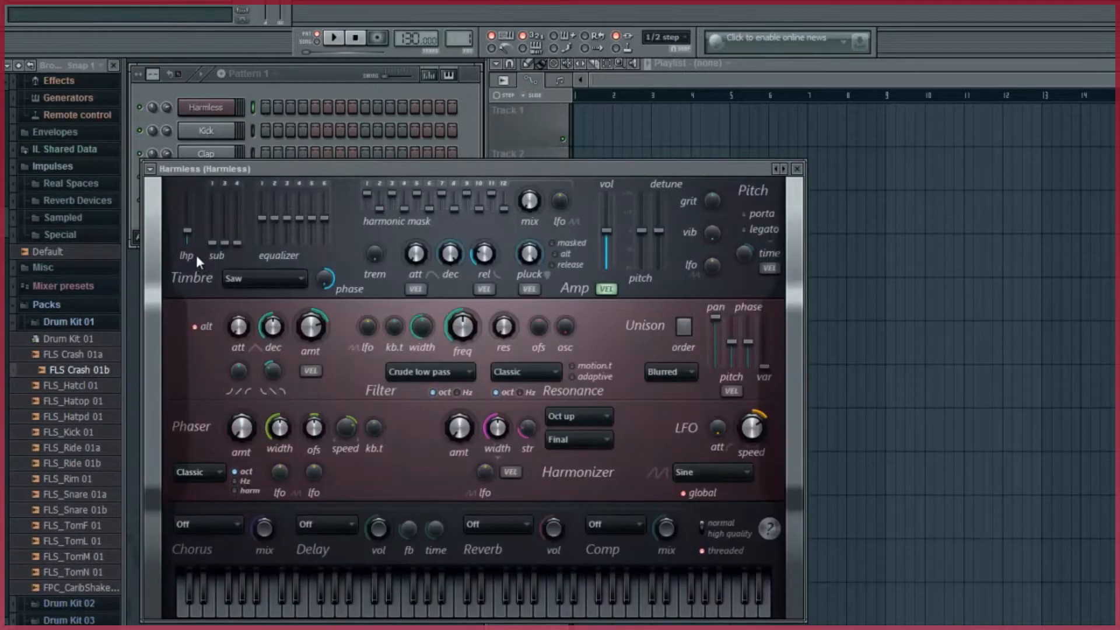
Step: Load the Reckless DnB FG bass preset in Harmless and audition a note on its keyboard
left_click(150, 169)
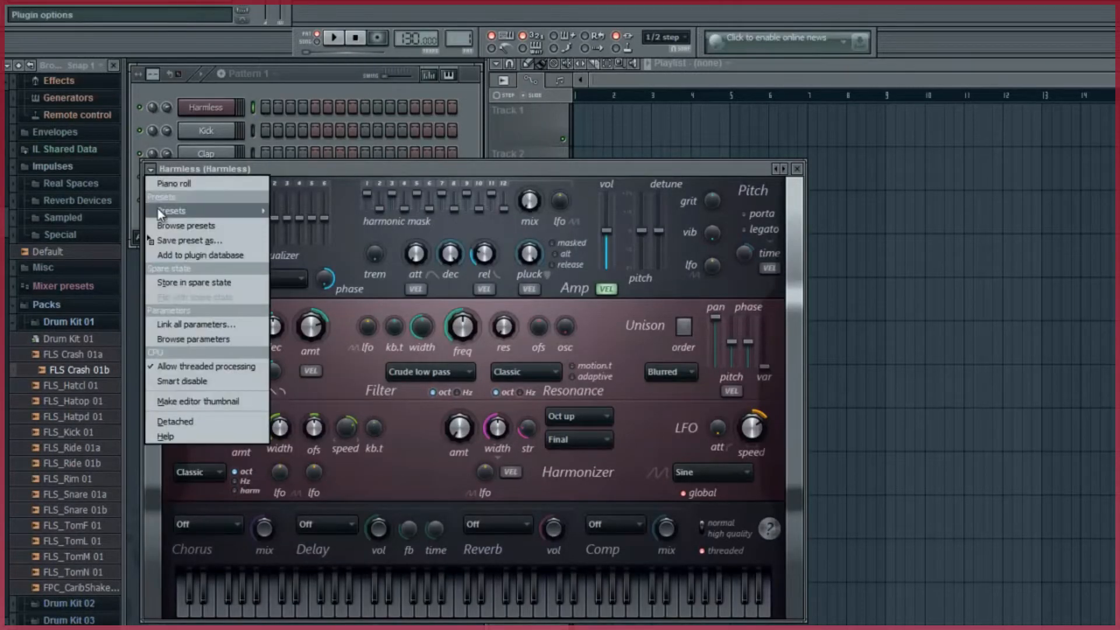
mouse_move(201, 211)
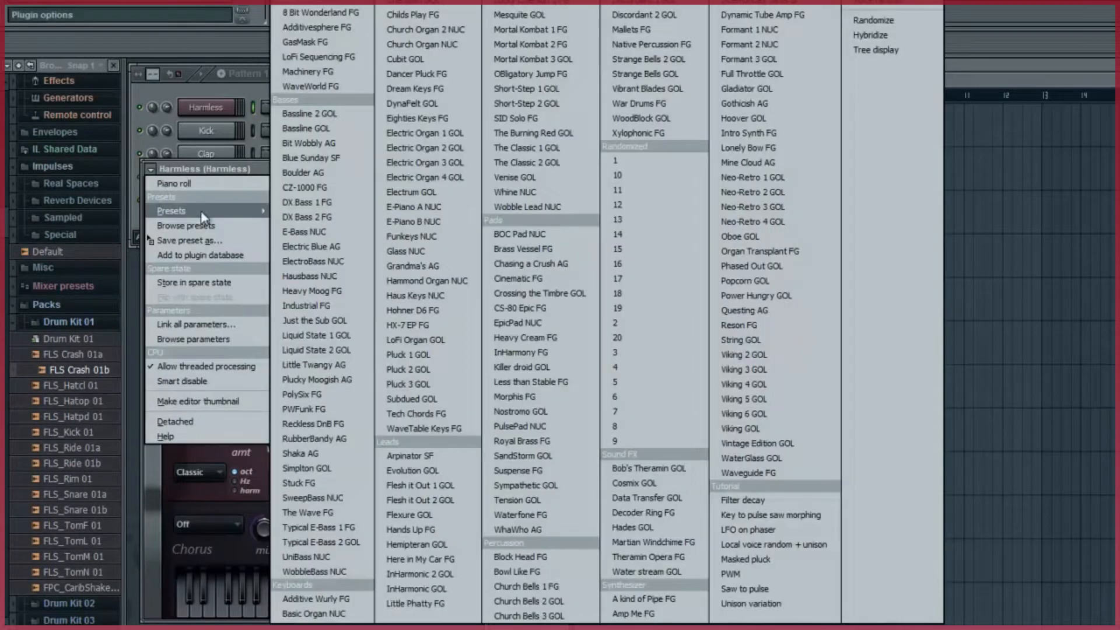
left_click(320, 424)
left_click(341, 607)
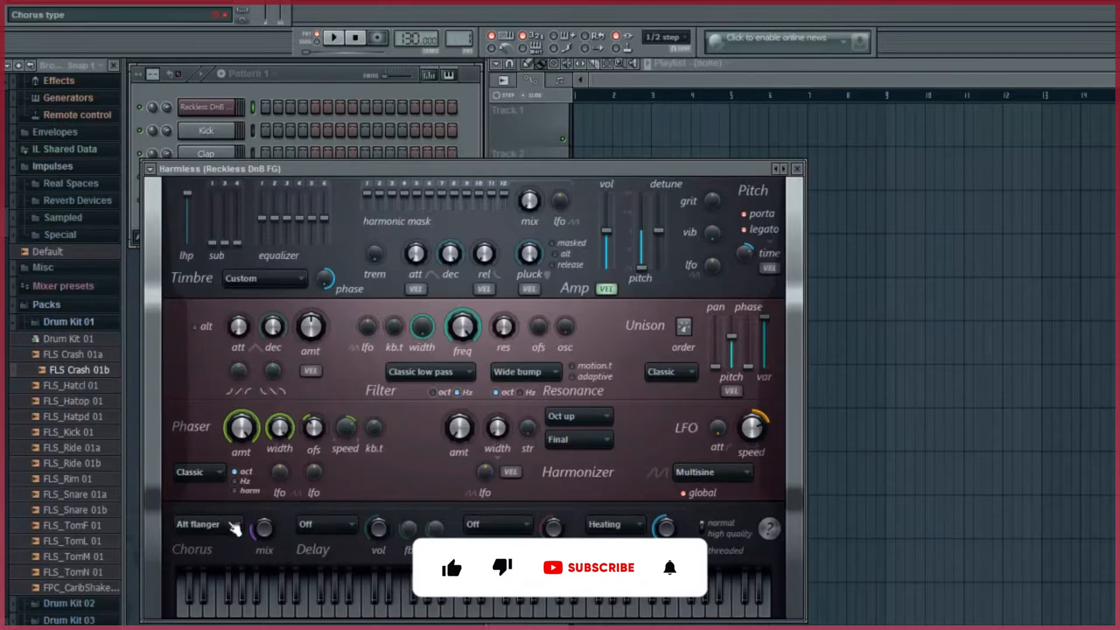
Step: Set the Harmless chorus type to Off and the LFO shape to Saw
left_click(241, 524)
left_click(201, 476)
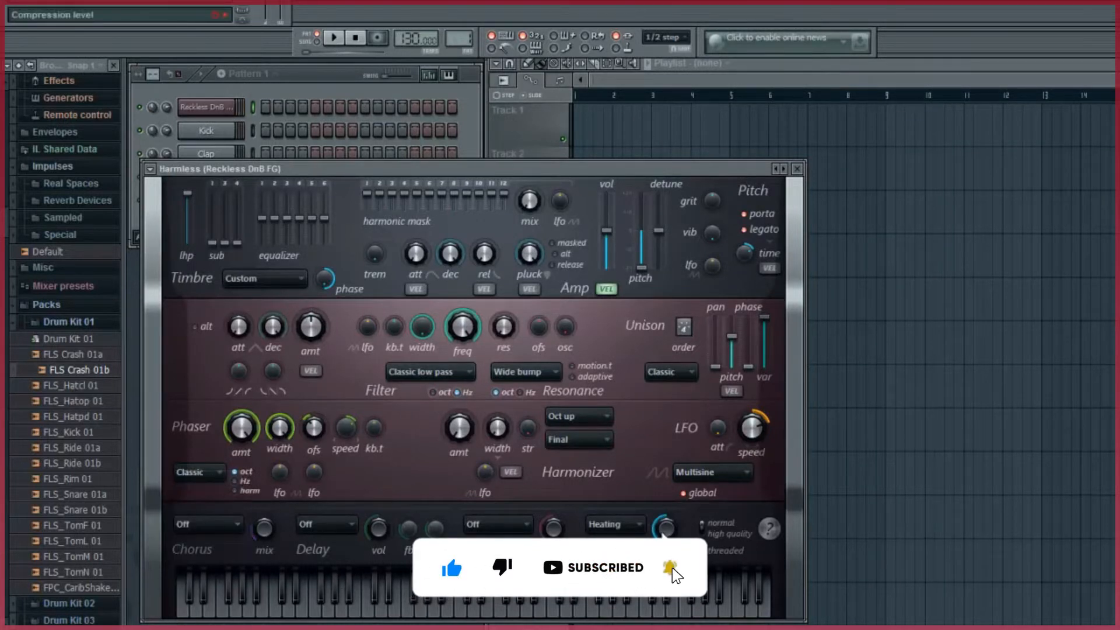
left_click(713, 473)
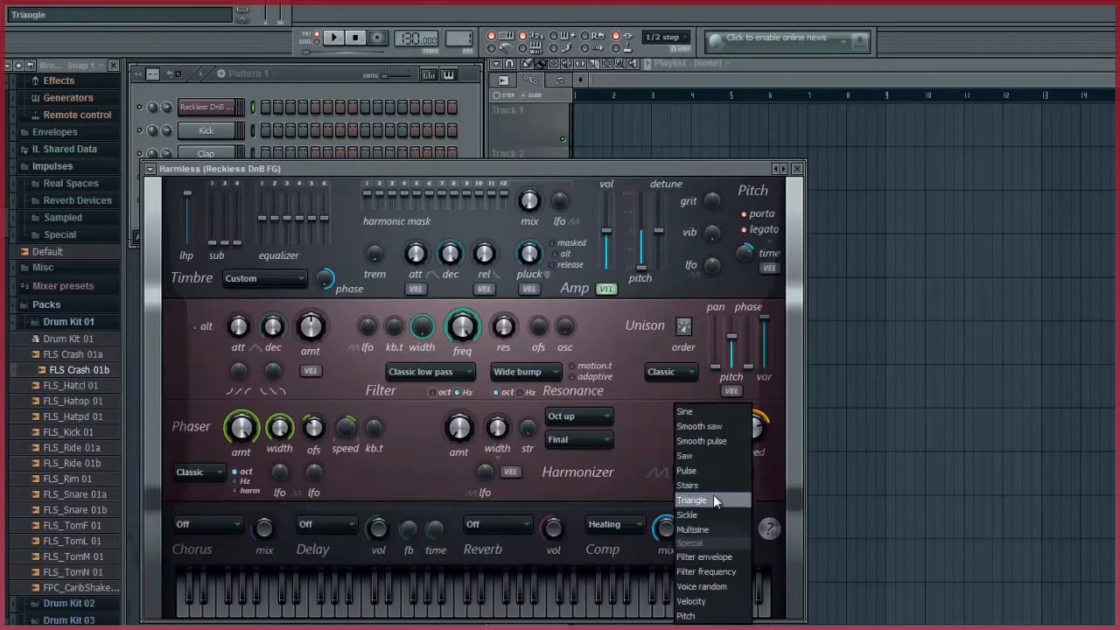
left_click(710, 457)
Step: Audition a note and sweep the filter frequency knob to hear its effect, and close the Harmless window
left_click(377, 610)
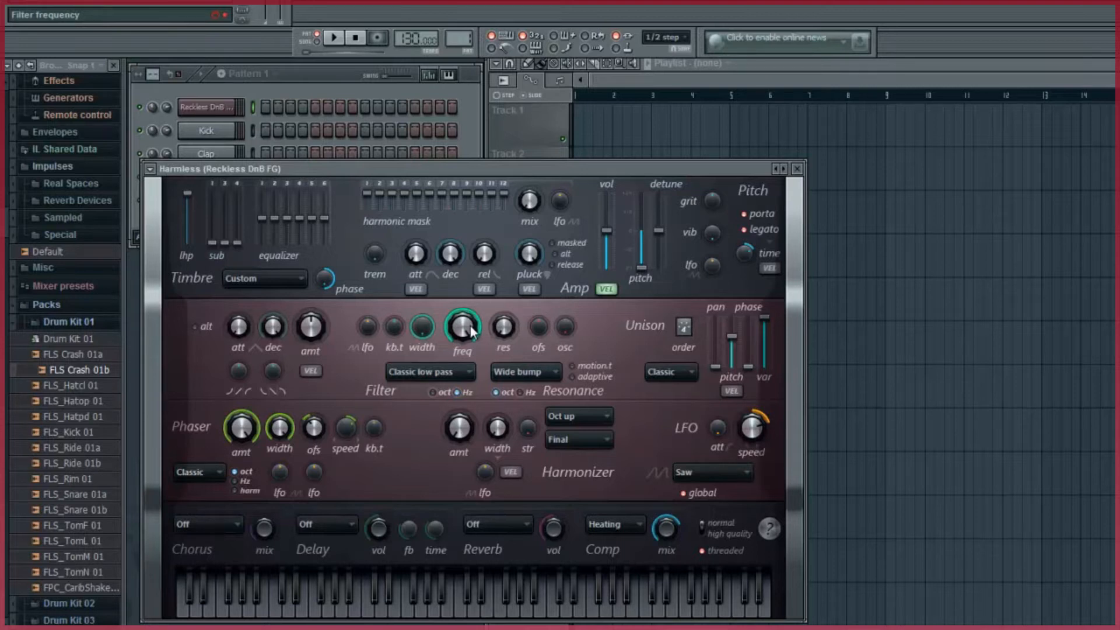
left_click_drag(466, 330, 299, 268)
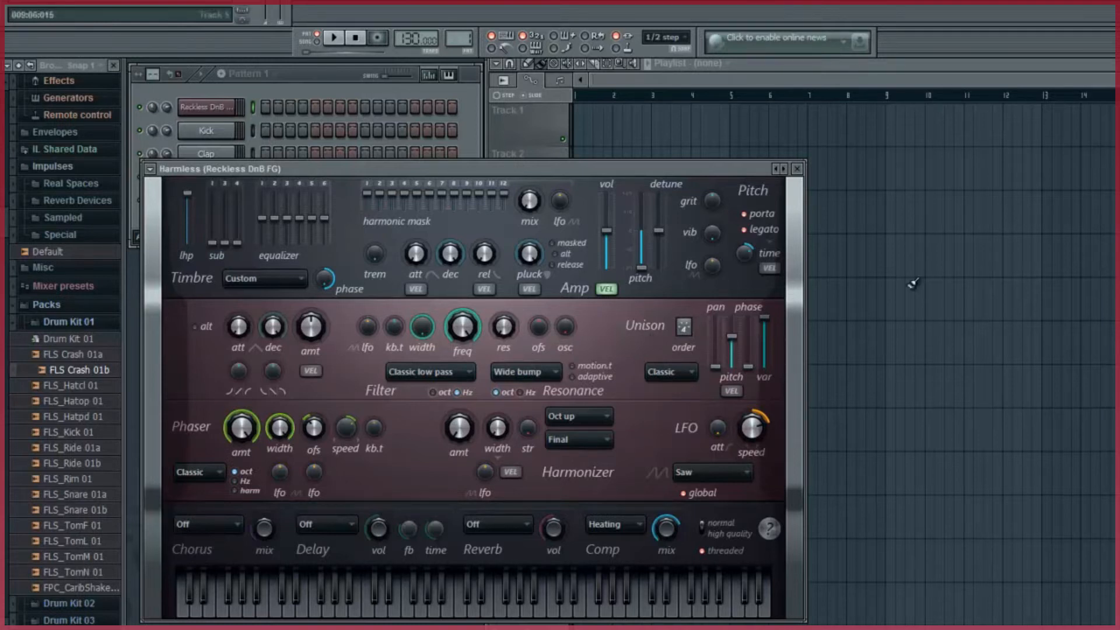
left_click(797, 169)
Step: Open the Reckless DnB FG channel's piano roll and draw a half-bar C4 note at the start of bar 1
right_click(198, 108)
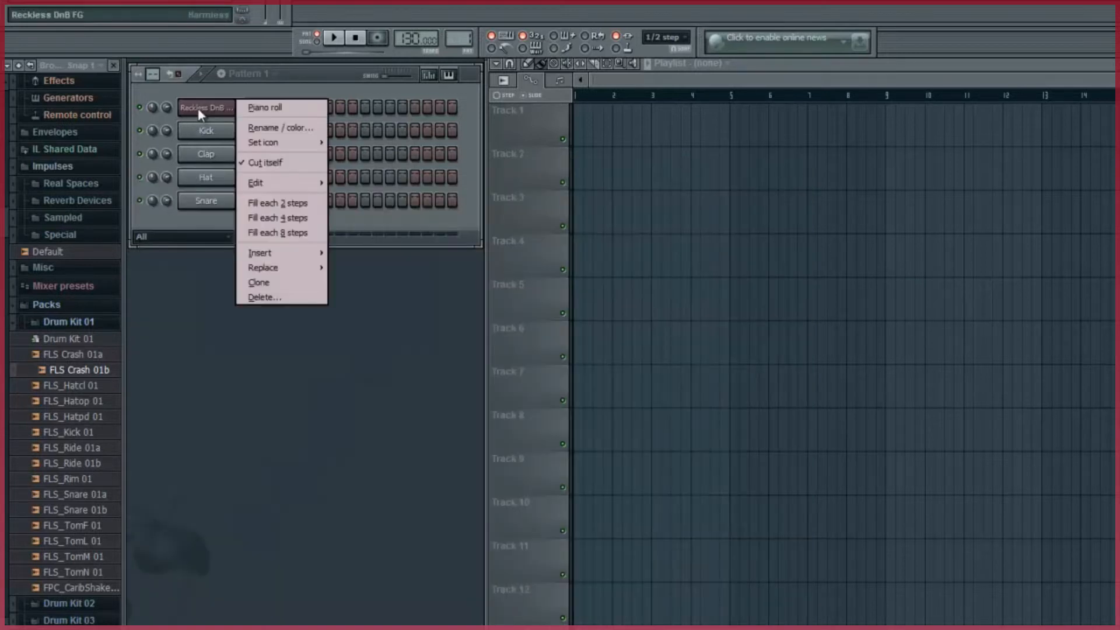
left_click(243, 108)
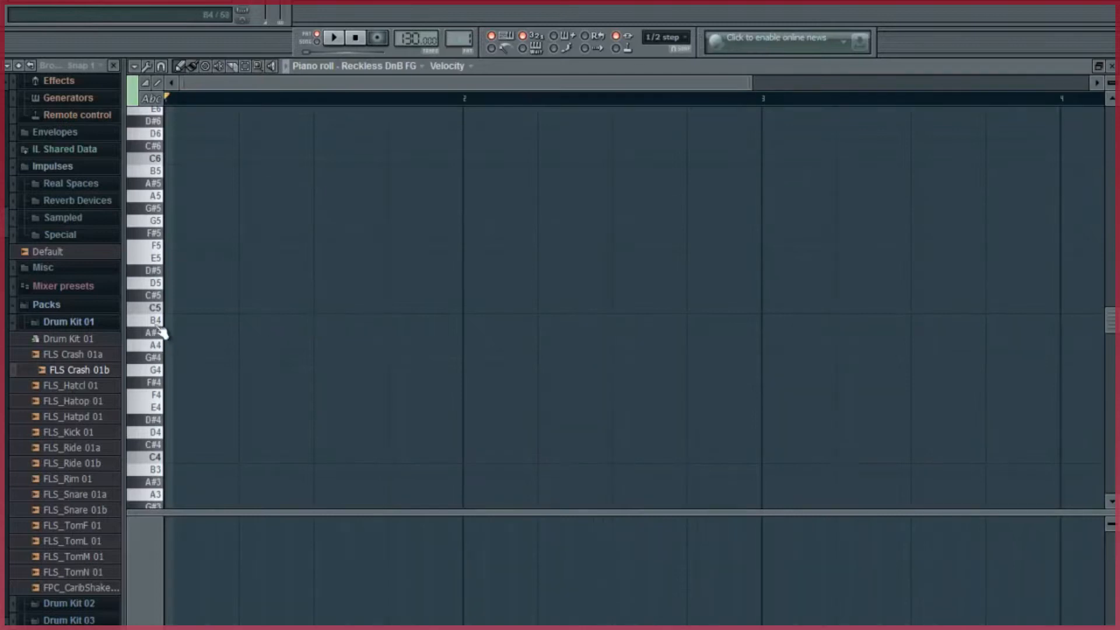
left_click(154, 460)
left_click(175, 458)
left_click_drag(195, 459, 311, 458)
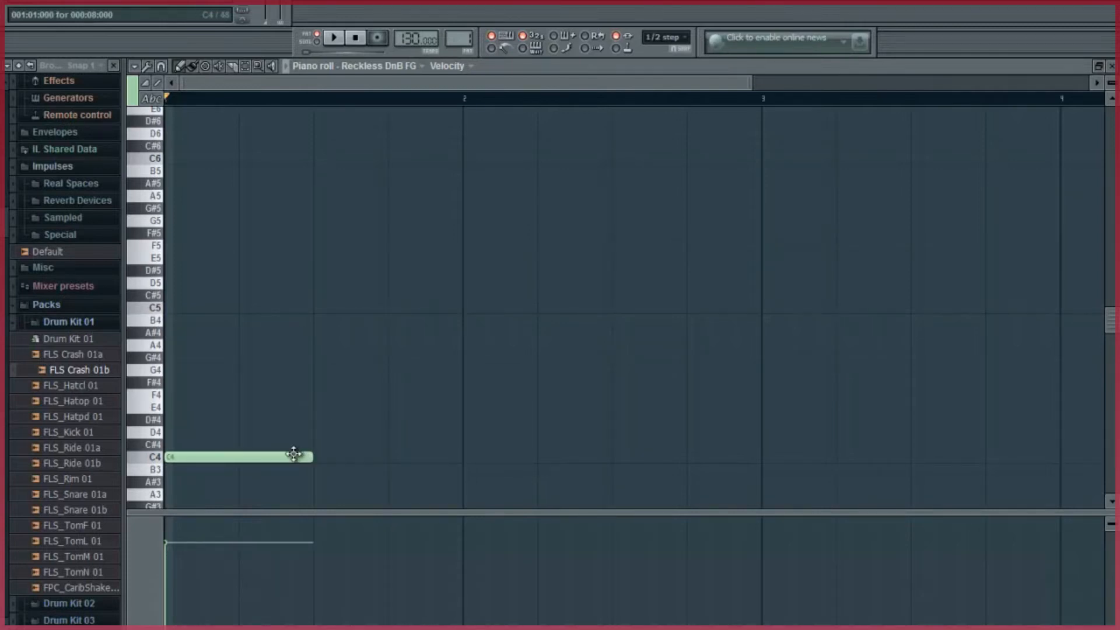
Step: Add a one-beat C#4 note right after the C4 note, followed by a one-beat F#4 note ending bar 1
left_click(337, 447)
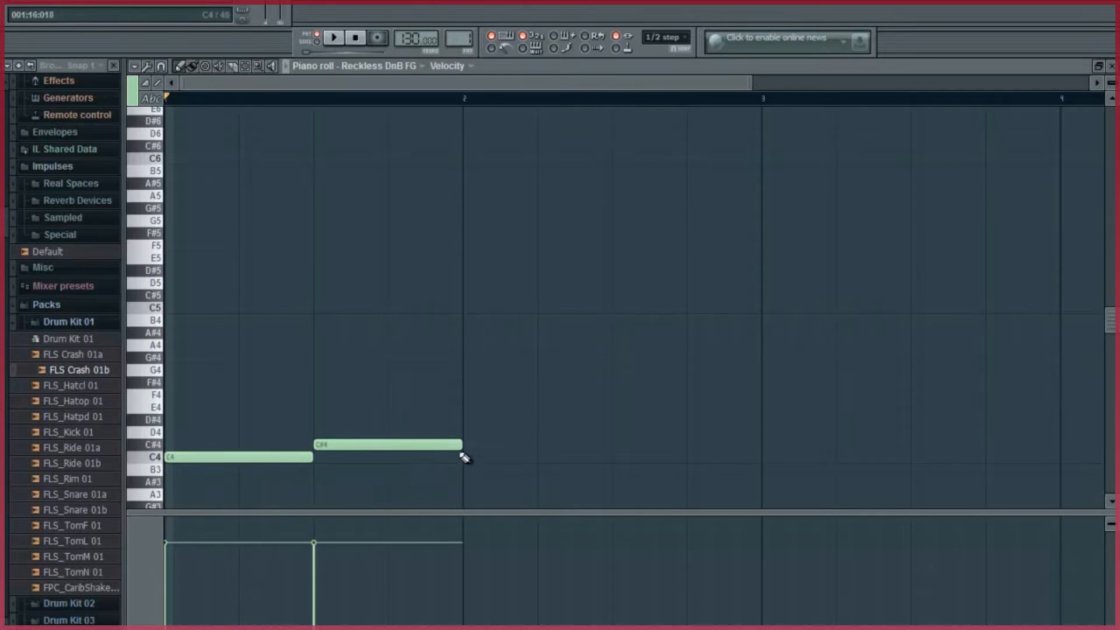
left_click_drag(463, 446, 380, 445)
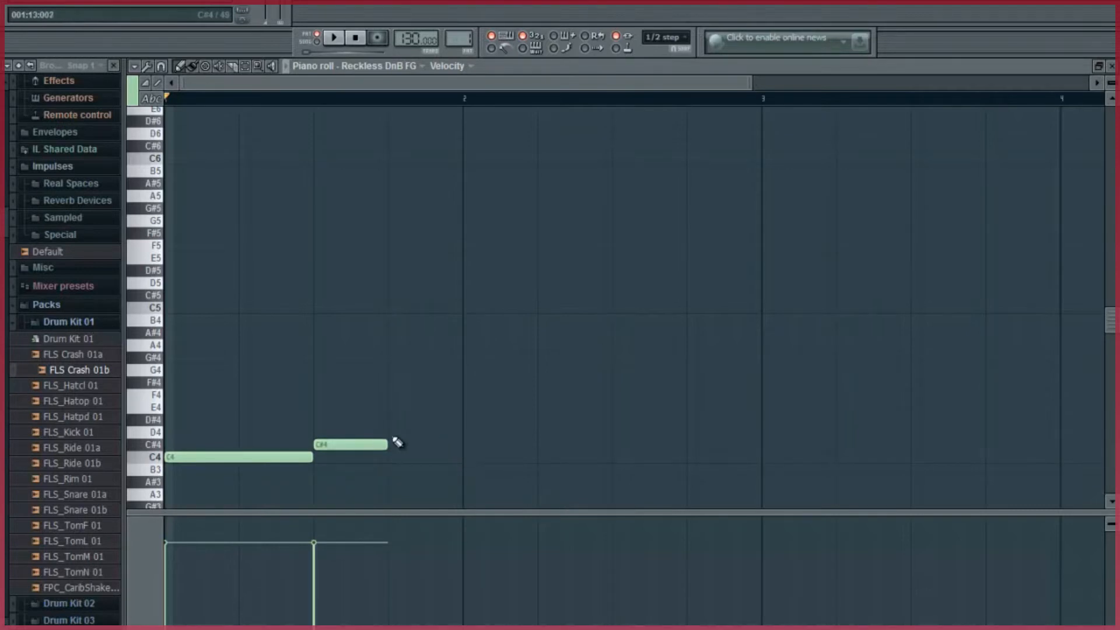
left_click(392, 382)
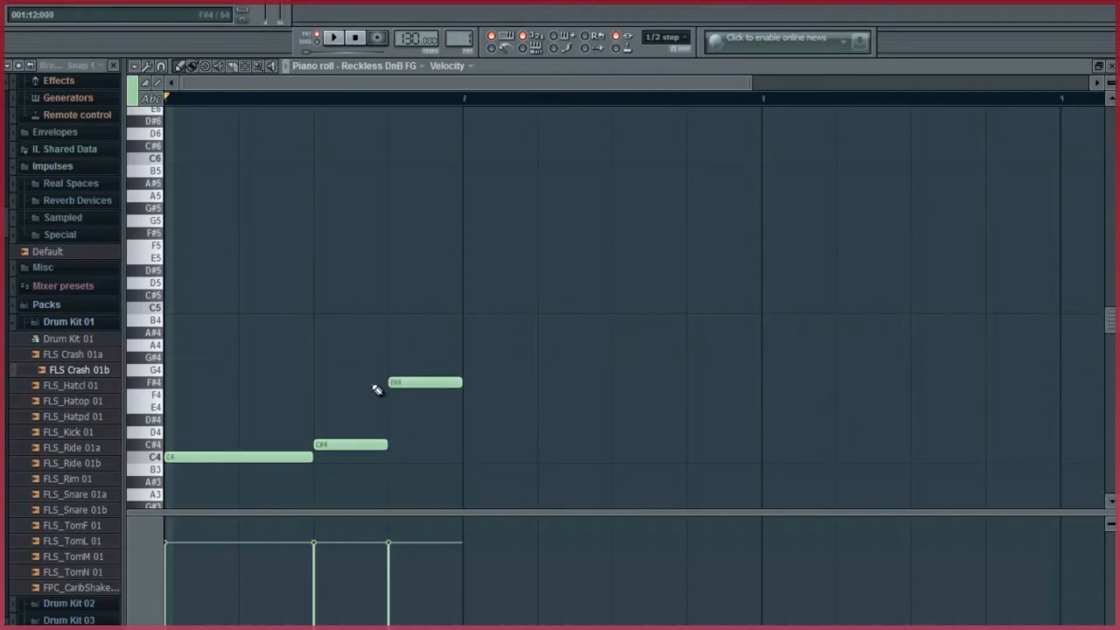
Step: Play the three-note bass pattern twice to check how it sounds, stopping playback each time
left_click(334, 37)
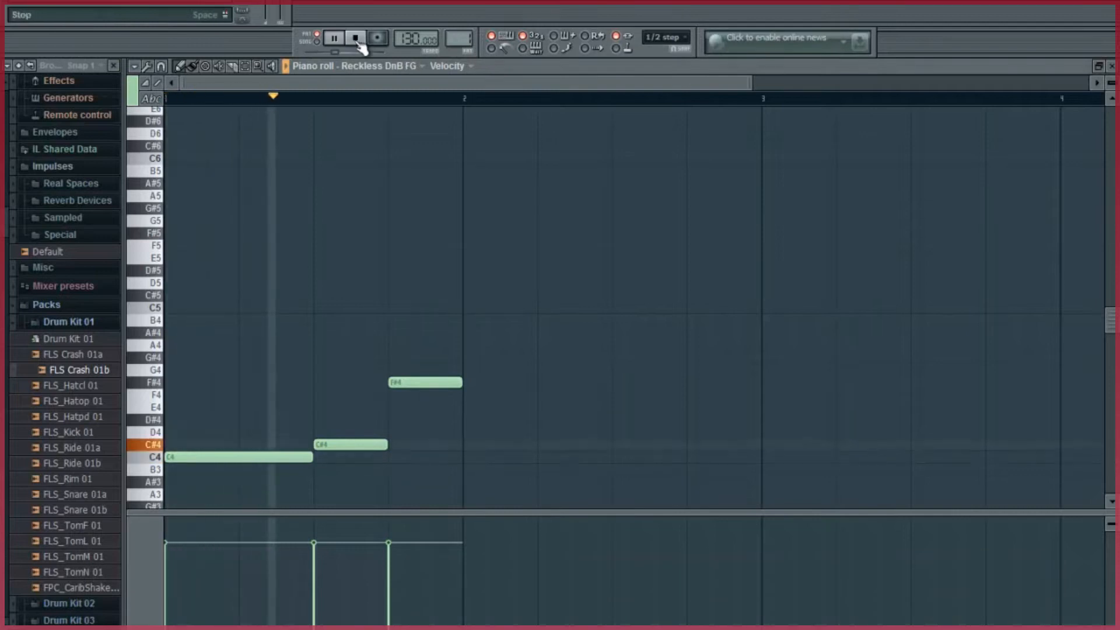
left_click(356, 40)
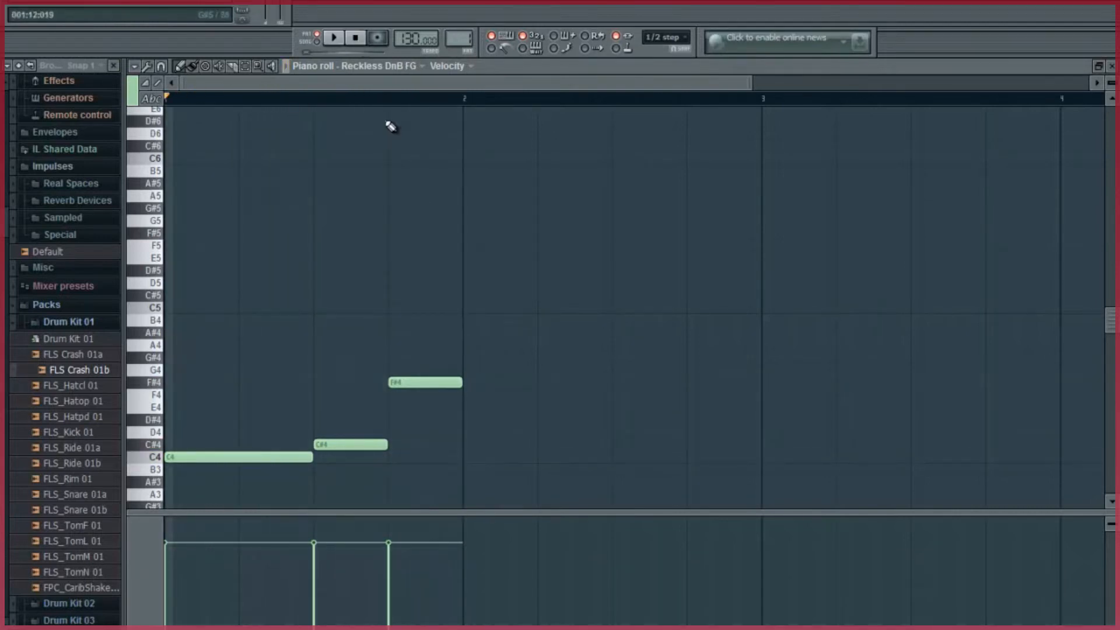
left_click(340, 39)
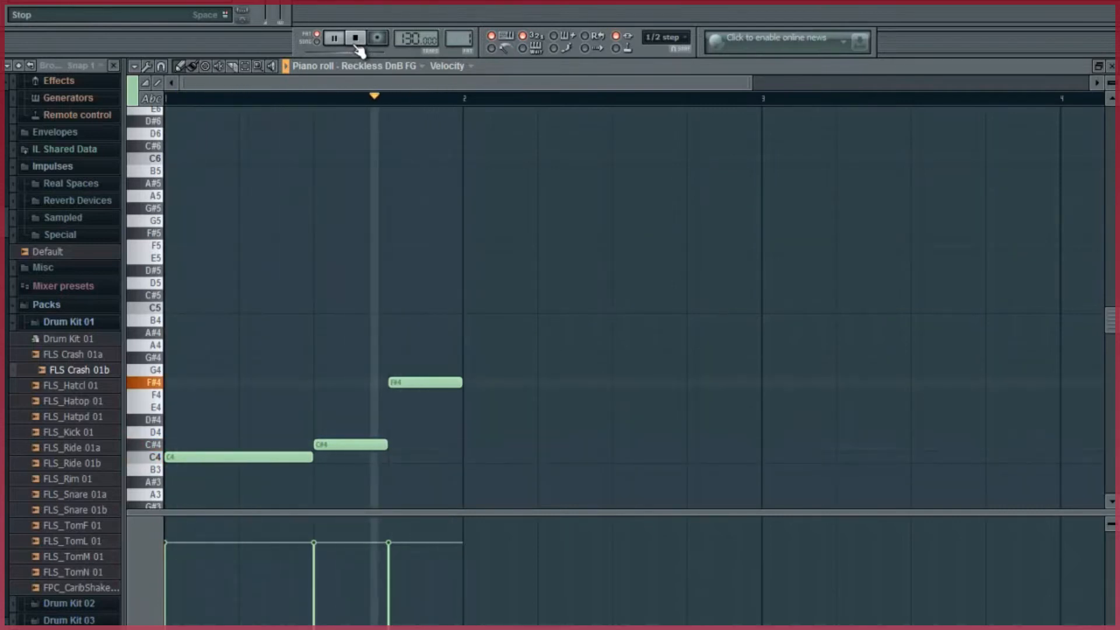
left_click(357, 43)
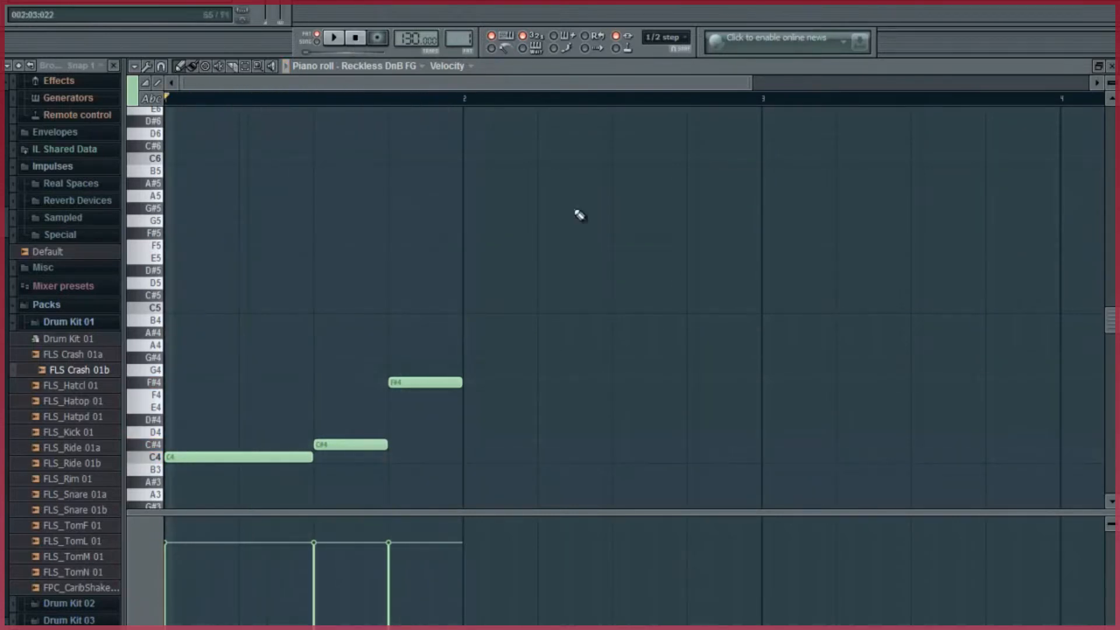
Step: Close the piano roll and place three Pattern 1 clips back to back on Track 1, starting at bar 1
left_click(1112, 68)
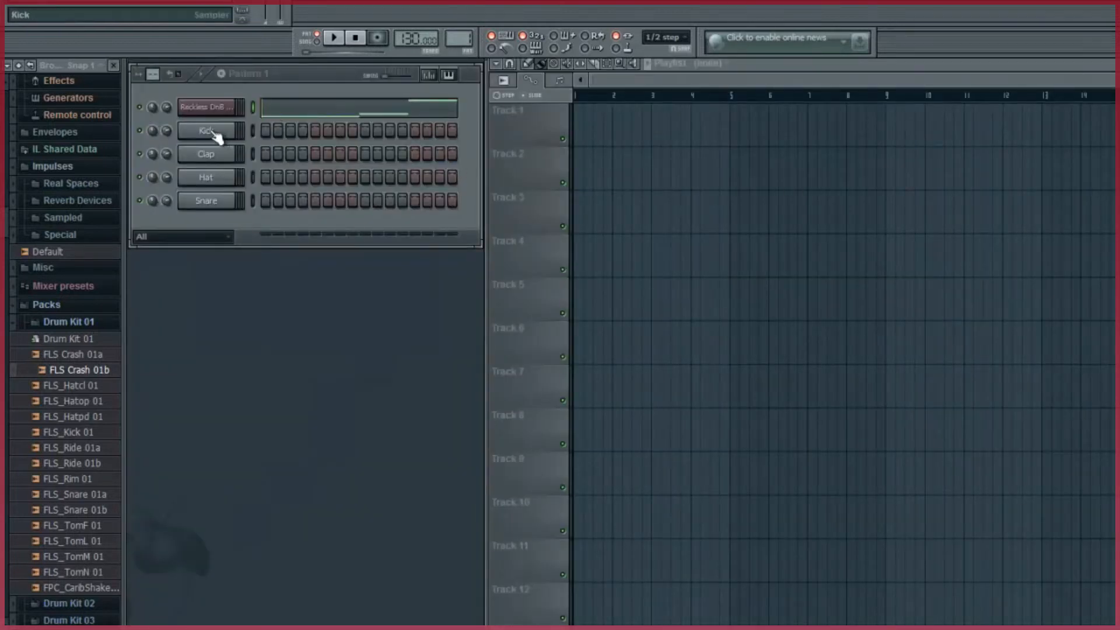
left_click(578, 132)
left_click(600, 154)
left_click(583, 125)
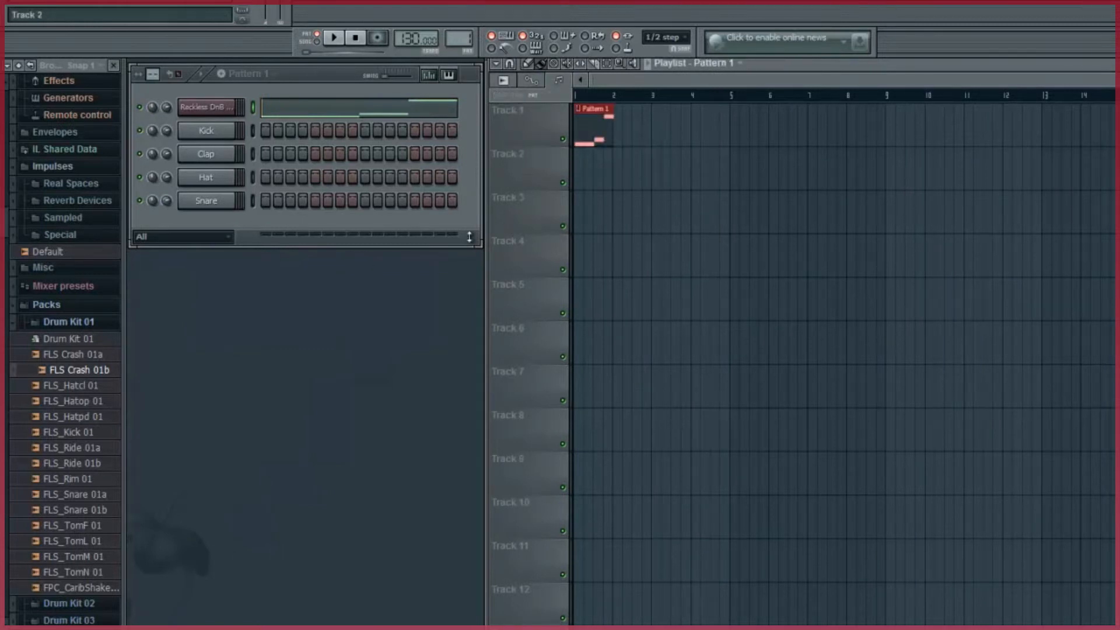
left_click(621, 133)
left_click(671, 136)
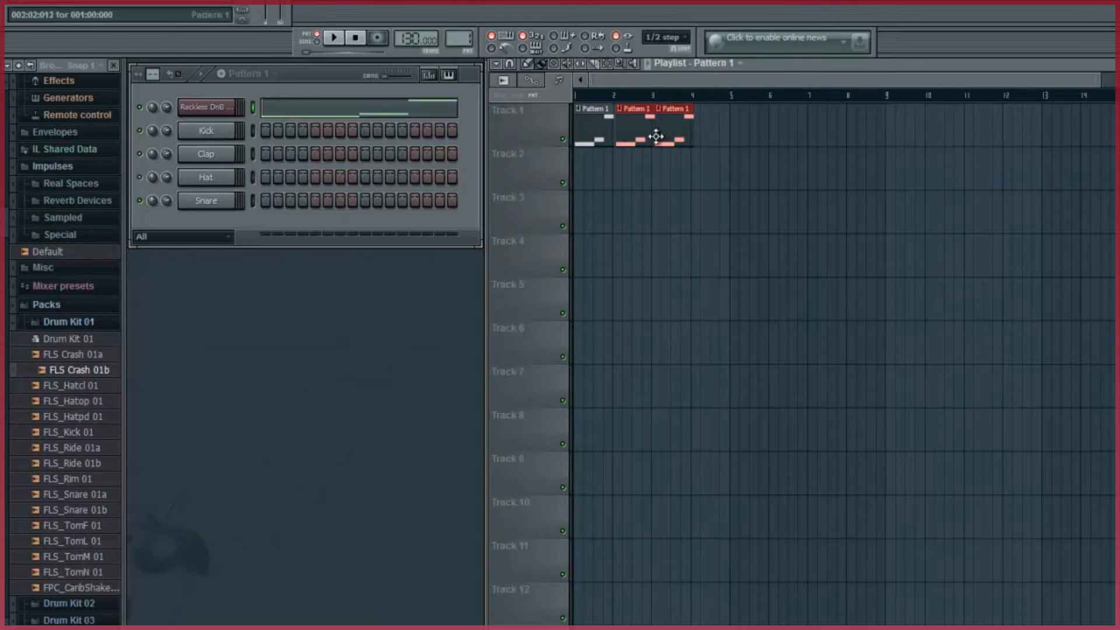
left_click_drag(640, 109, 635, 109)
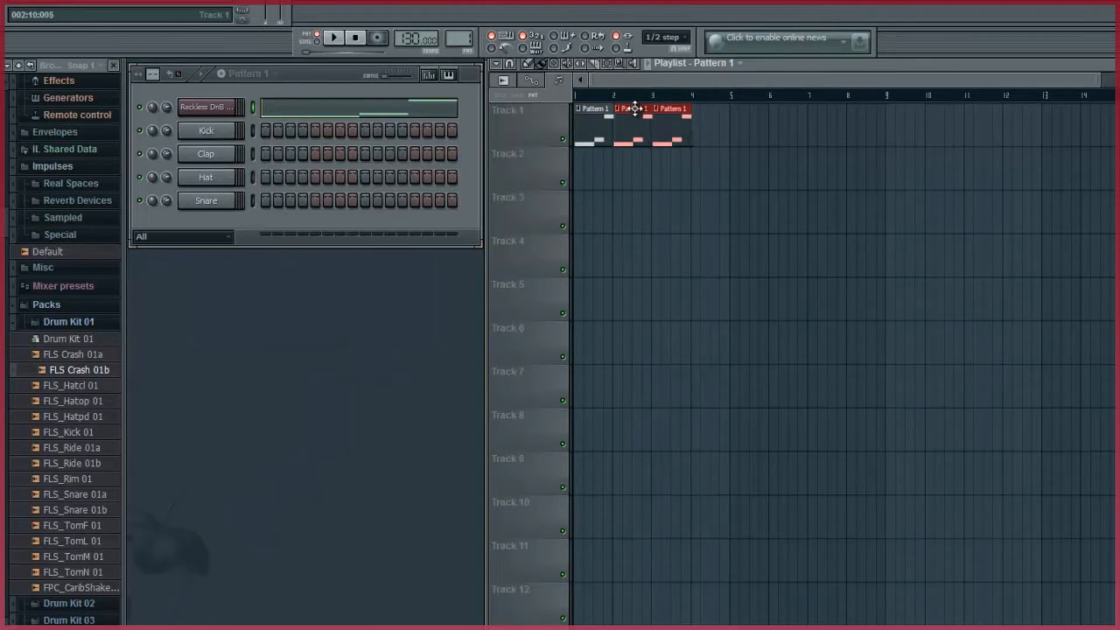
Step: Set the snap to Cell and extend Track 1 with three more Pattern 1 clips starting exactly at bar 4
left_click(682, 36)
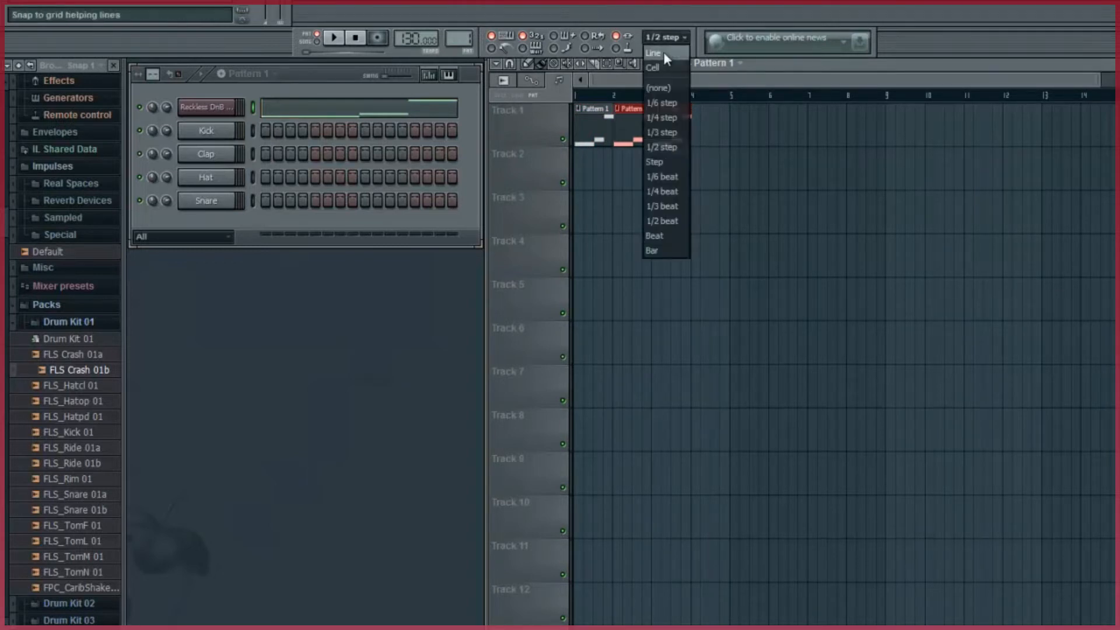
left_click(658, 67)
left_click_drag(700, 136, 804, 137)
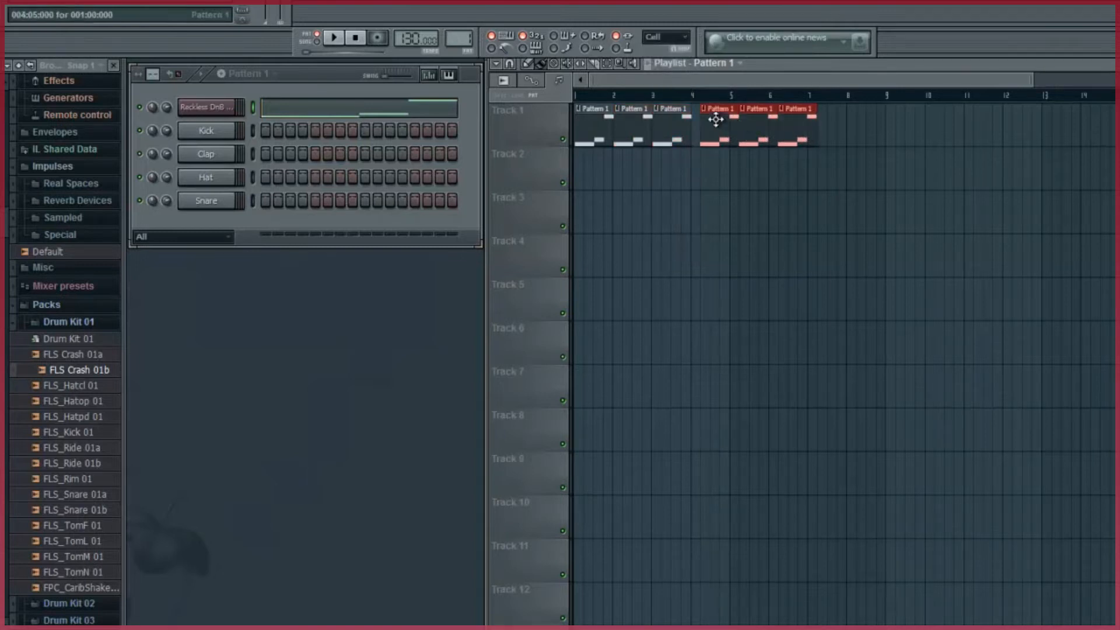
left_click_drag(755, 109, 746, 109)
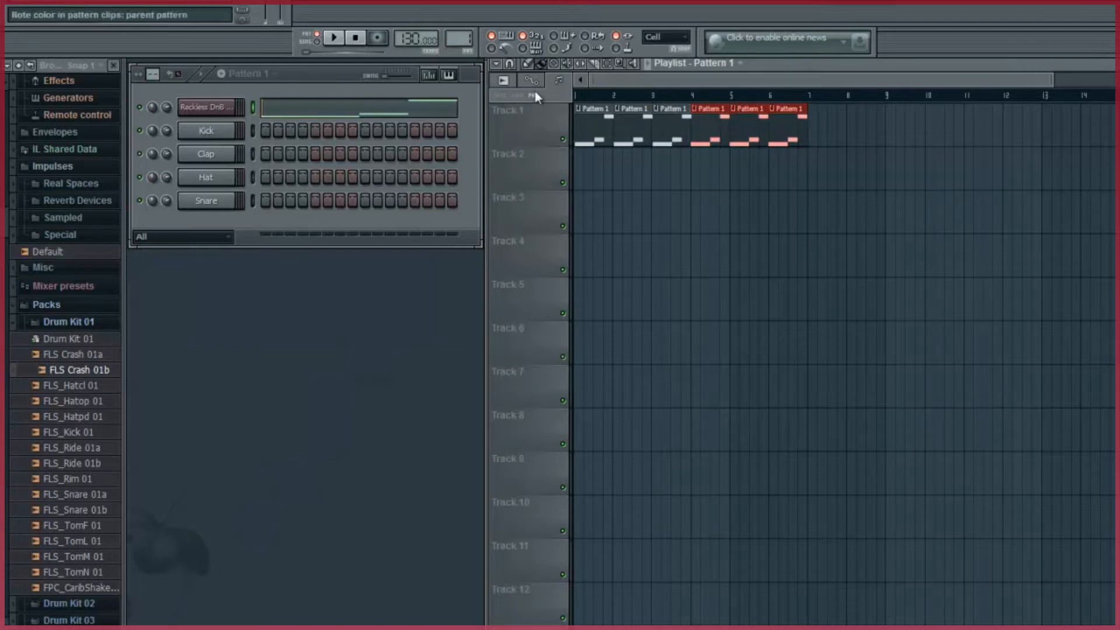
Step: Switch playback to song mode, play the start of the playlist arrangement and stop it
left_click(333, 46)
left_click(332, 45)
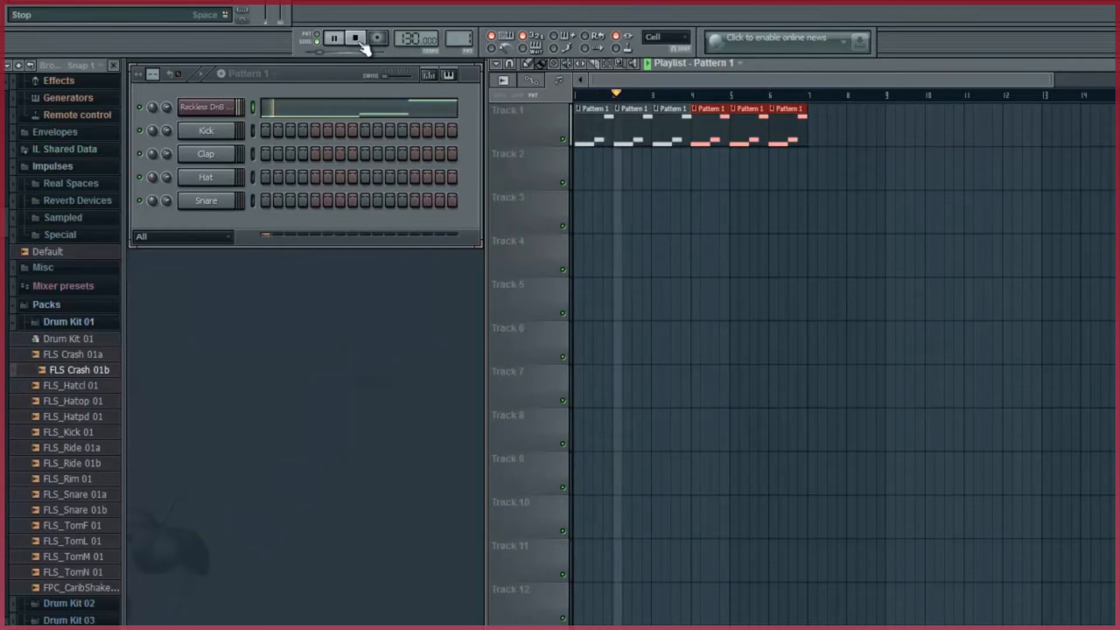
left_click(360, 44)
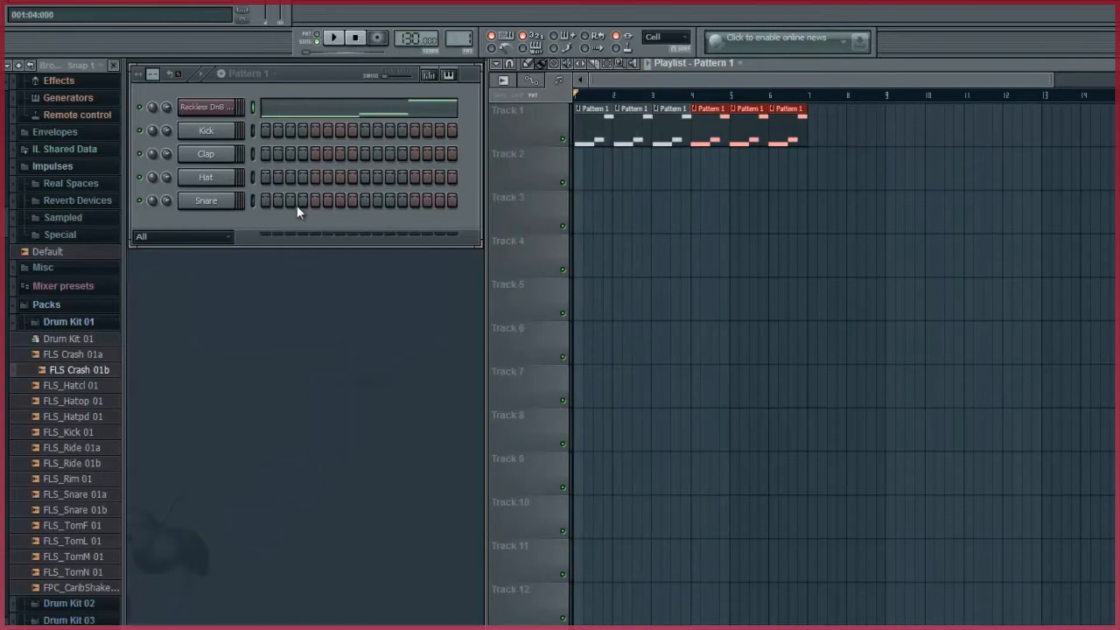
Step: Reopen the Reckless DnB FG piano roll to review its notes and restore it to a floating window
right_click(210, 117)
left_click(250, 107)
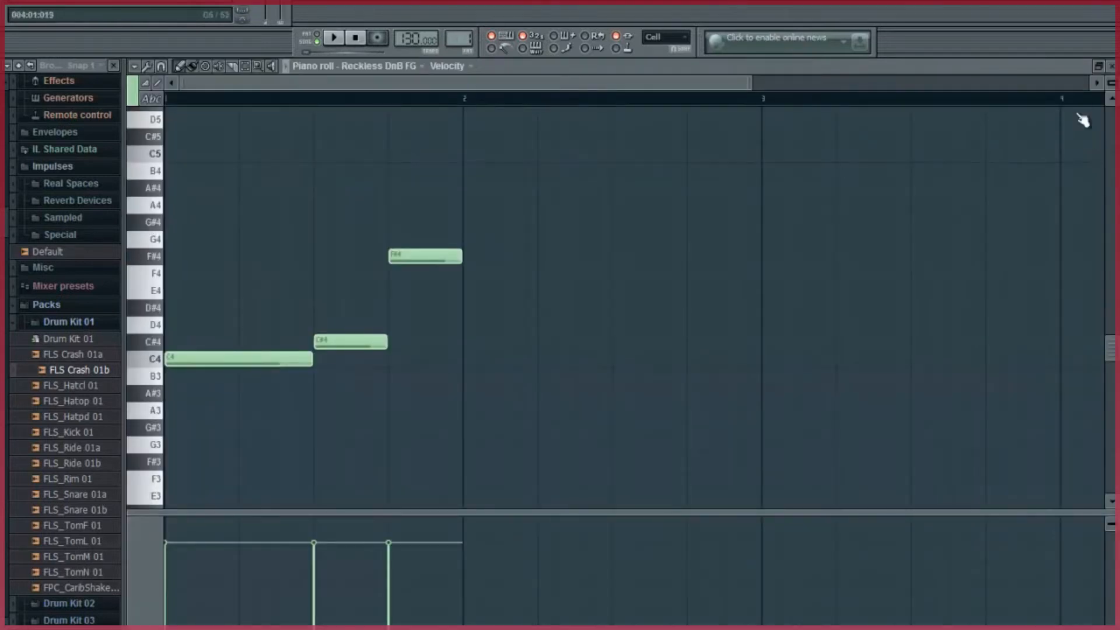
left_click(1099, 66)
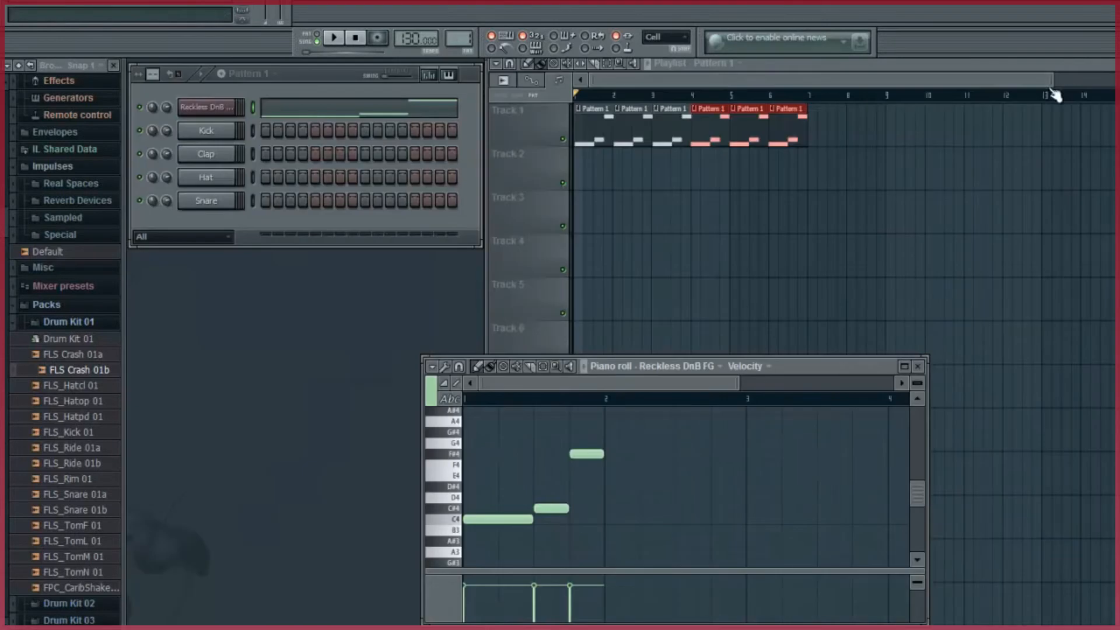
Step: Open the Harmless filter frequency events of Reckless DnB FG in the piano roll and maximise it
left_click(208, 108)
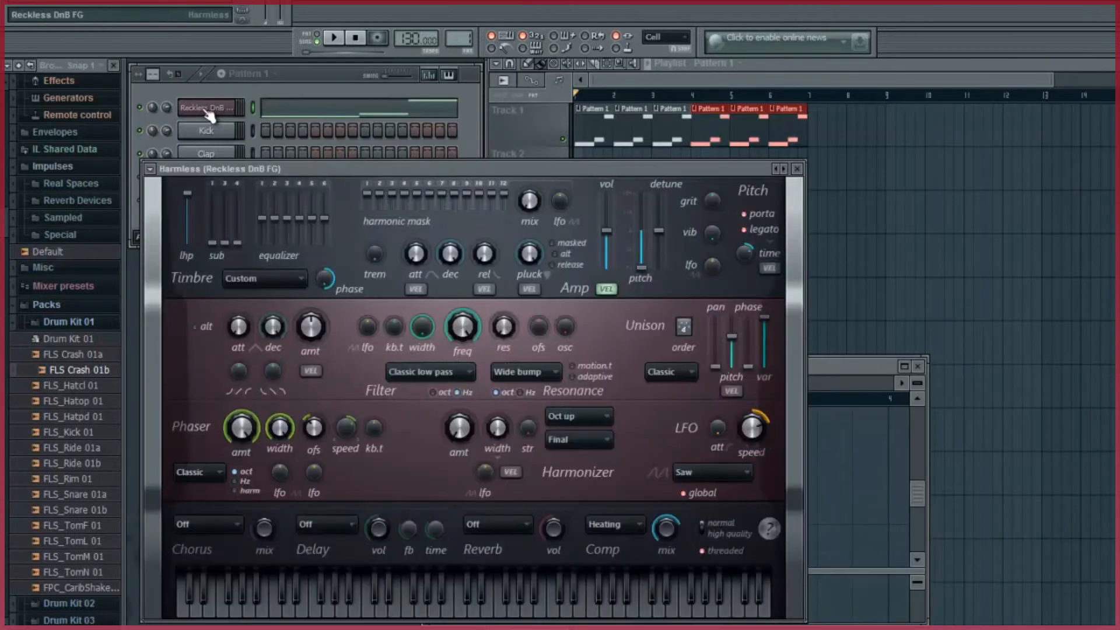
right_click(466, 335)
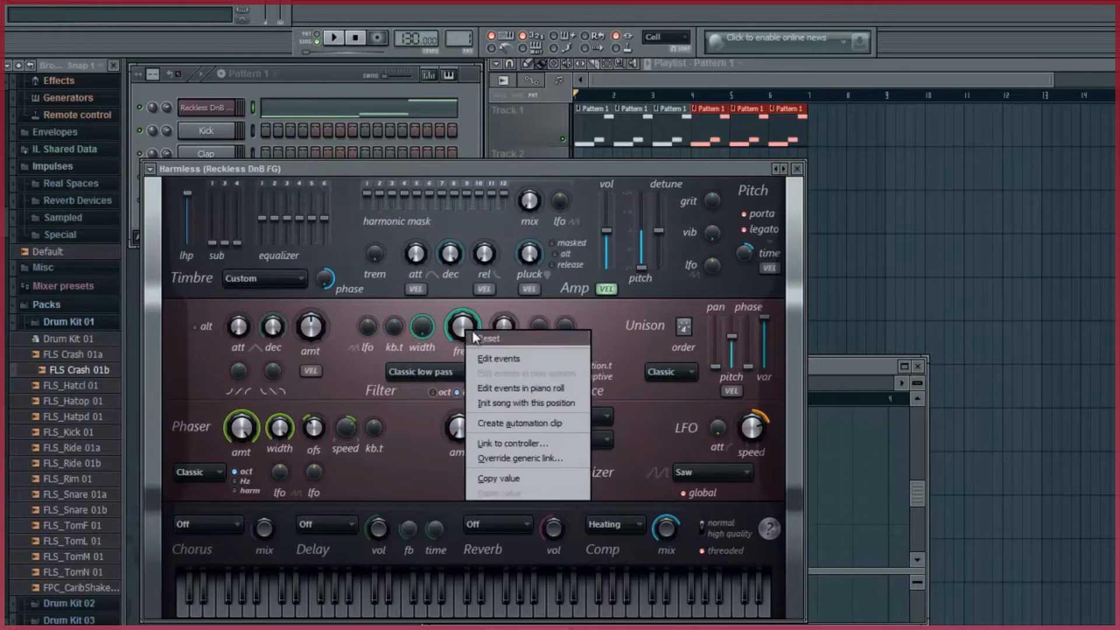
left_click(534, 387)
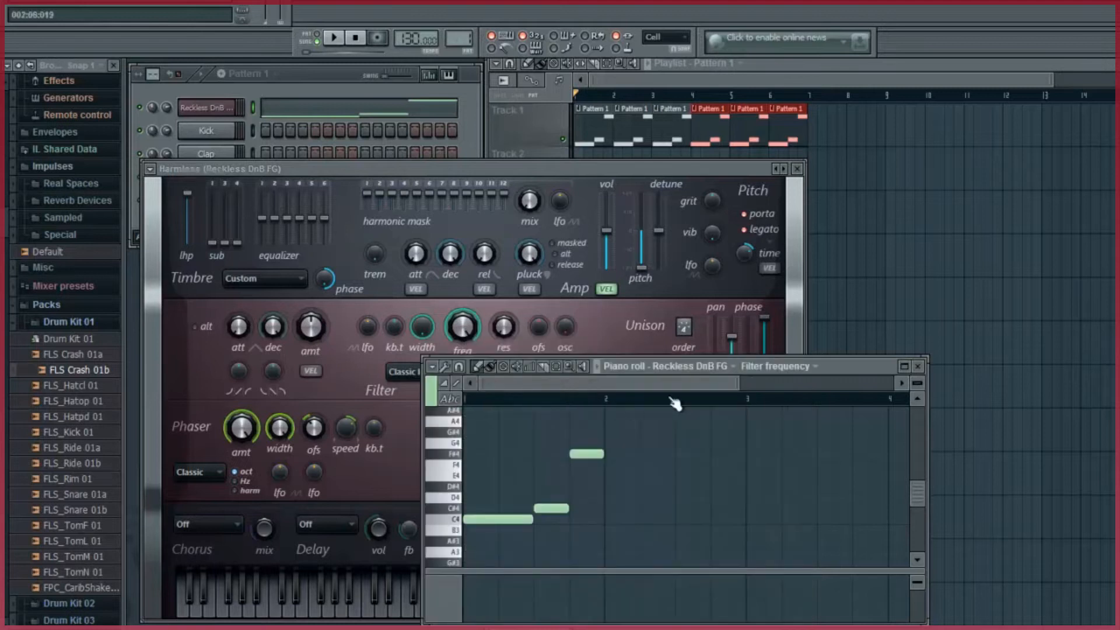
left_click(905, 367)
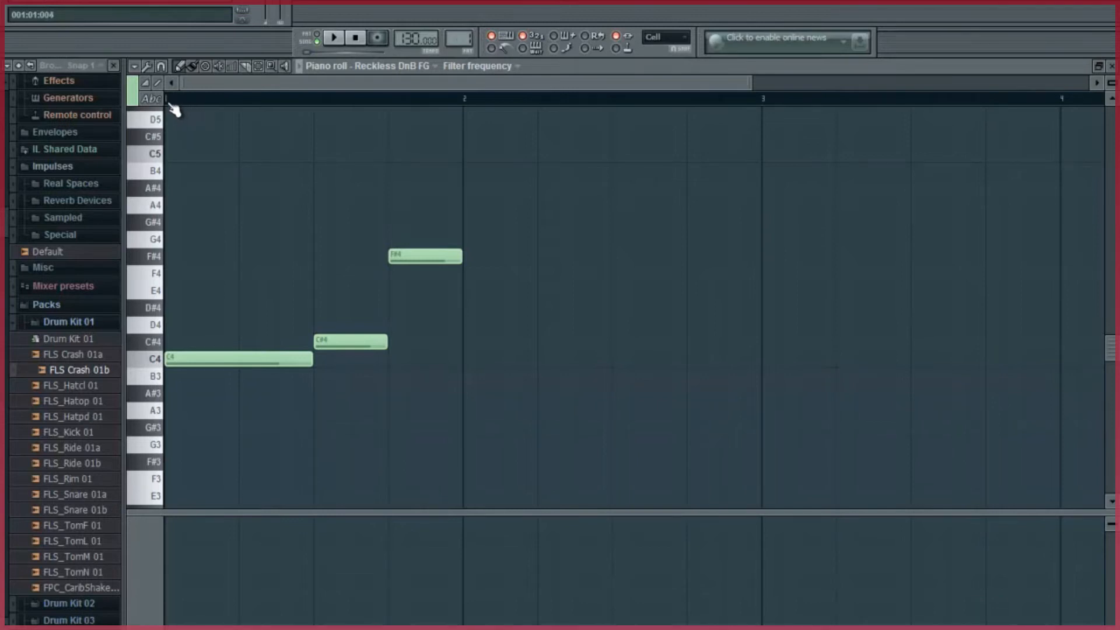
Step: Apply an LFO to bar 1's filter frequency events, with the End settings turned off and the starting speed at 2 steps
left_click_drag(170, 104, 448, 114)
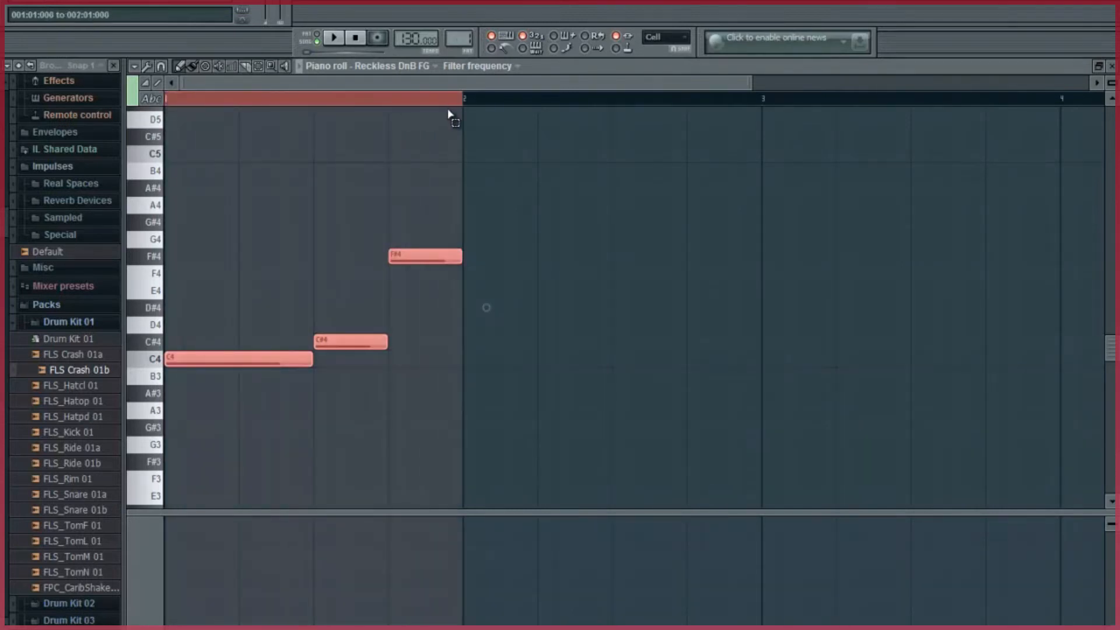
left_click(135, 66)
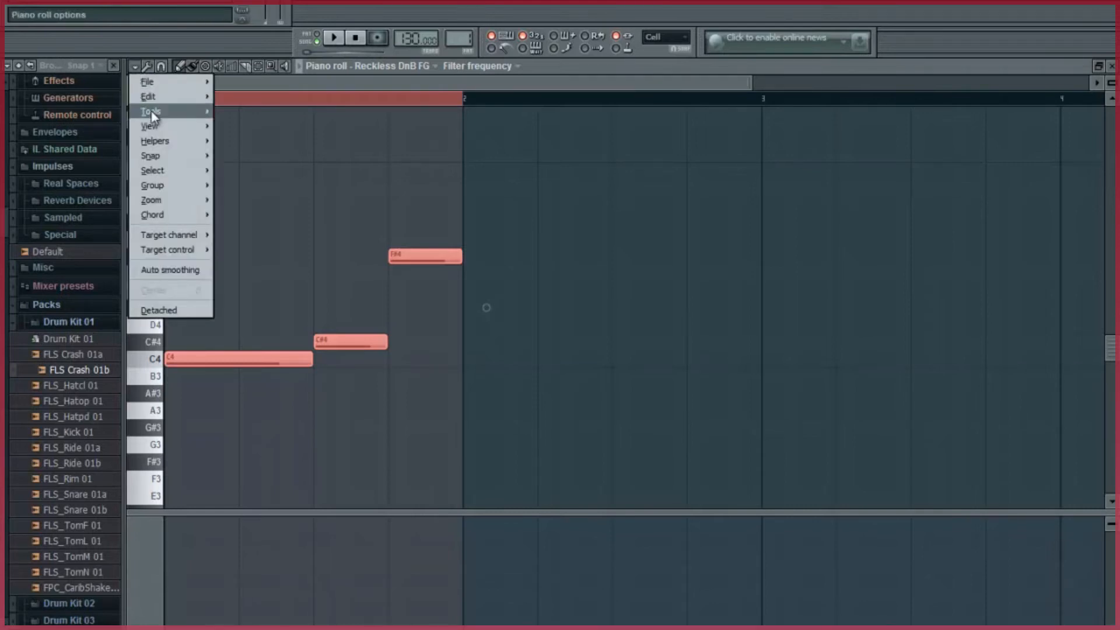
mouse_move(153, 113)
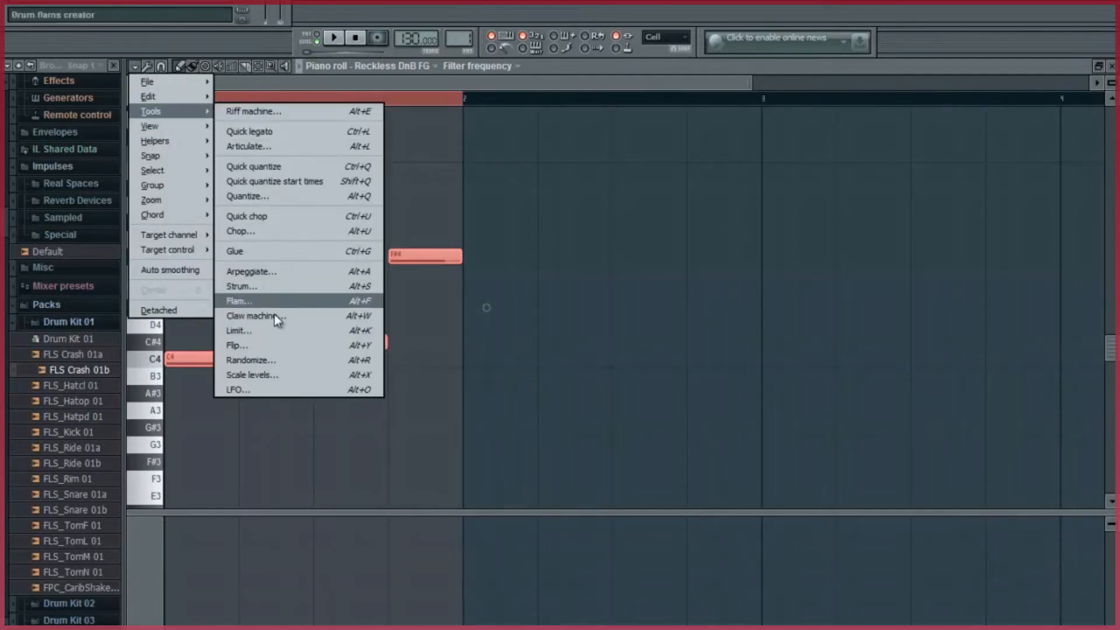
left_click(276, 389)
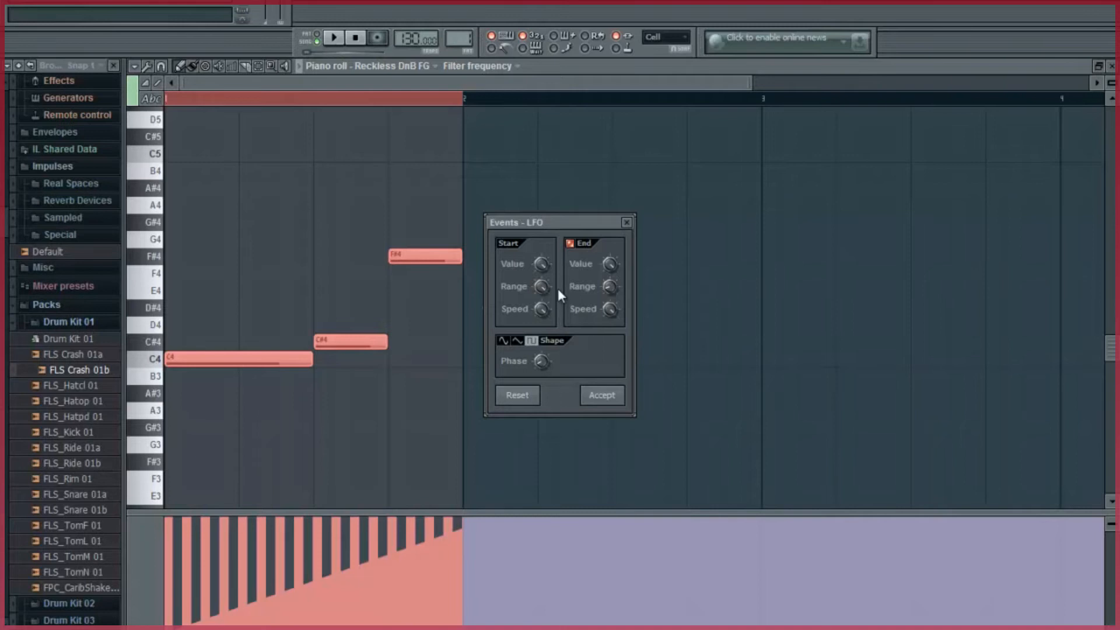
left_click(569, 243)
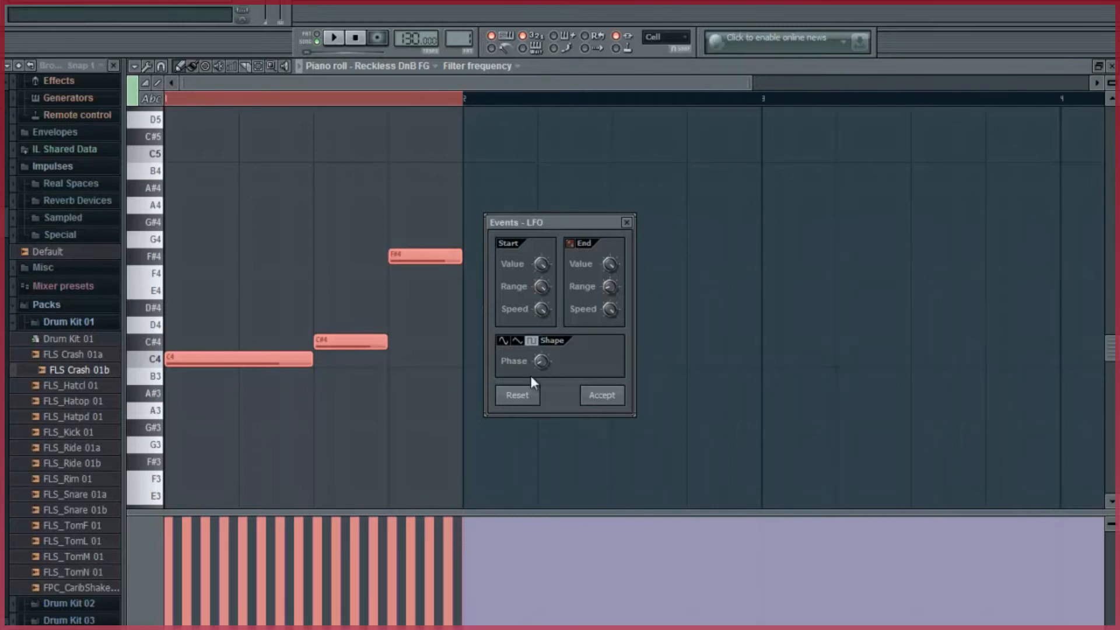
right_click(541, 310)
left_click(579, 343)
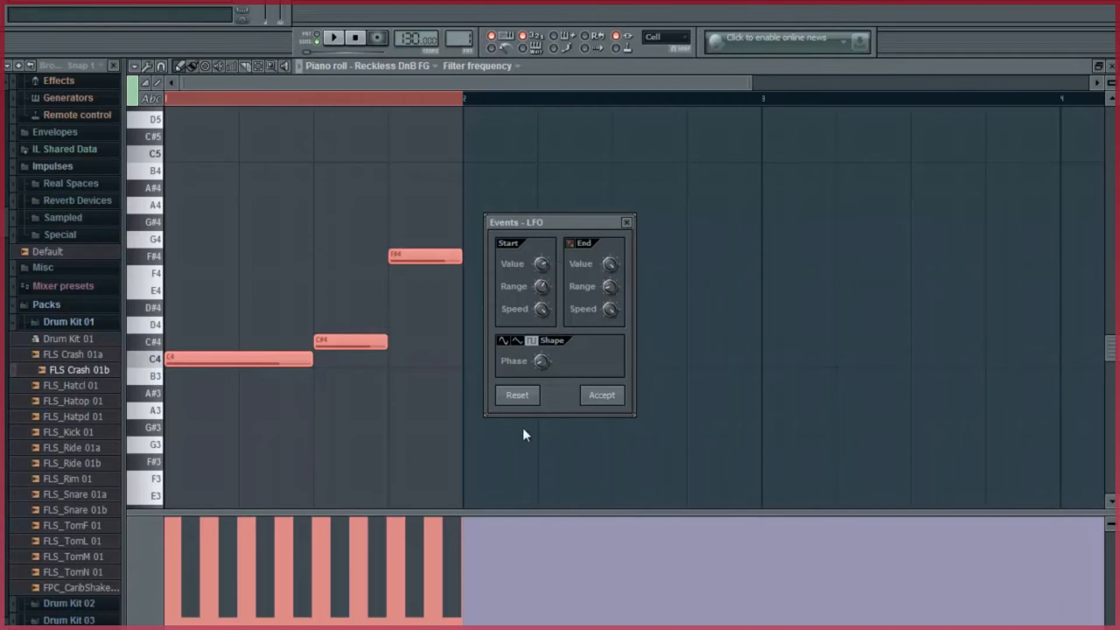
left_click(595, 399)
Step: Play the pattern with its LFO-driven filter, stop playback and close the piano roll
left_click(334, 37)
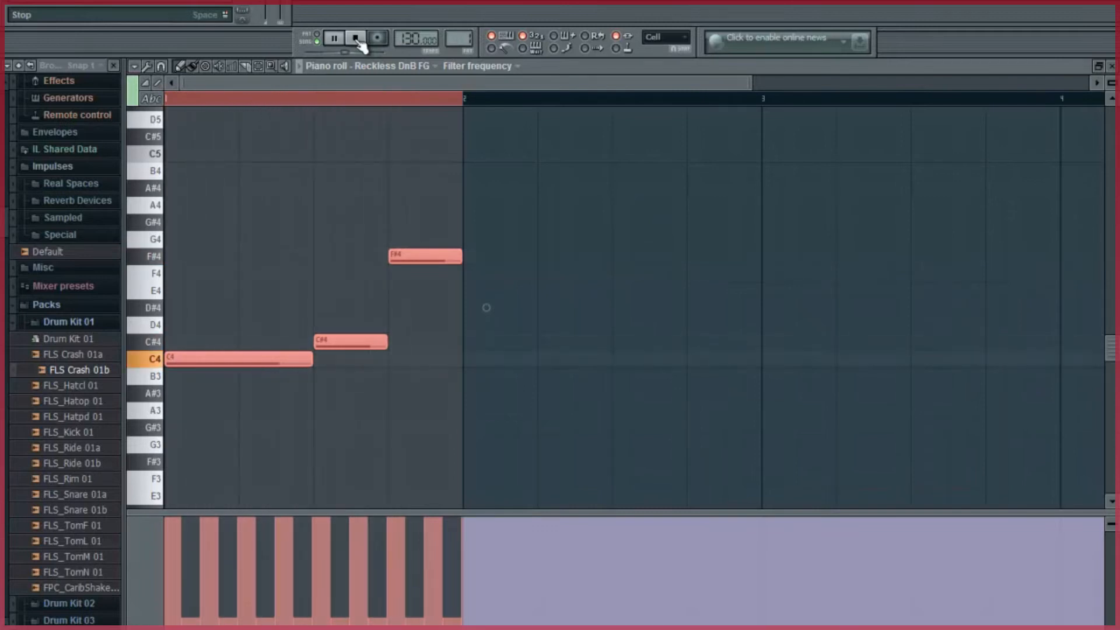
left_click(355, 38)
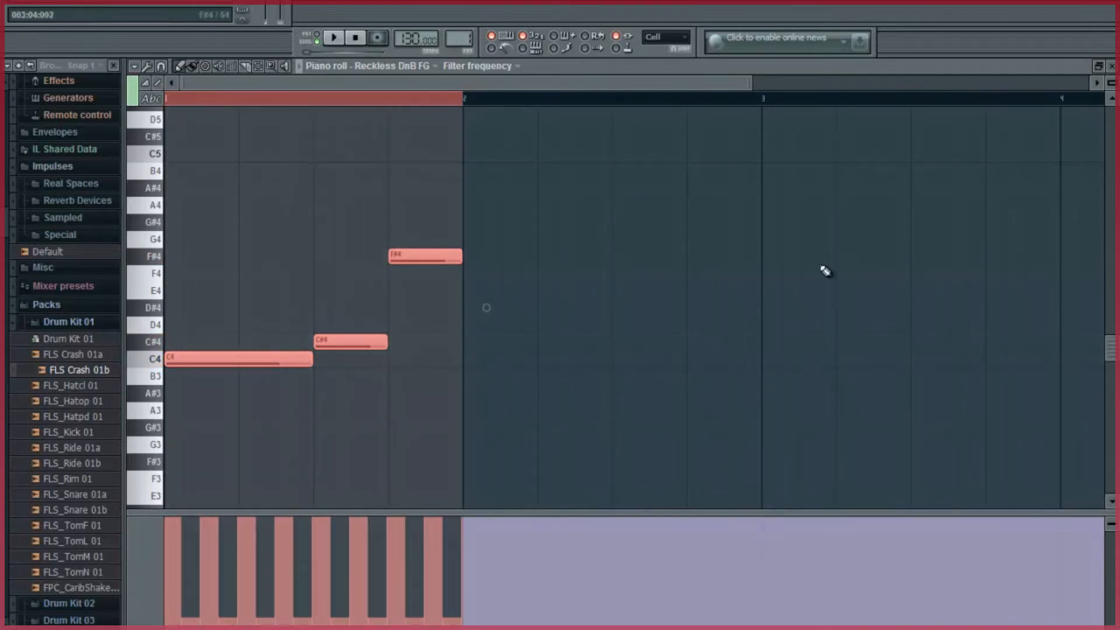
left_click(1112, 67)
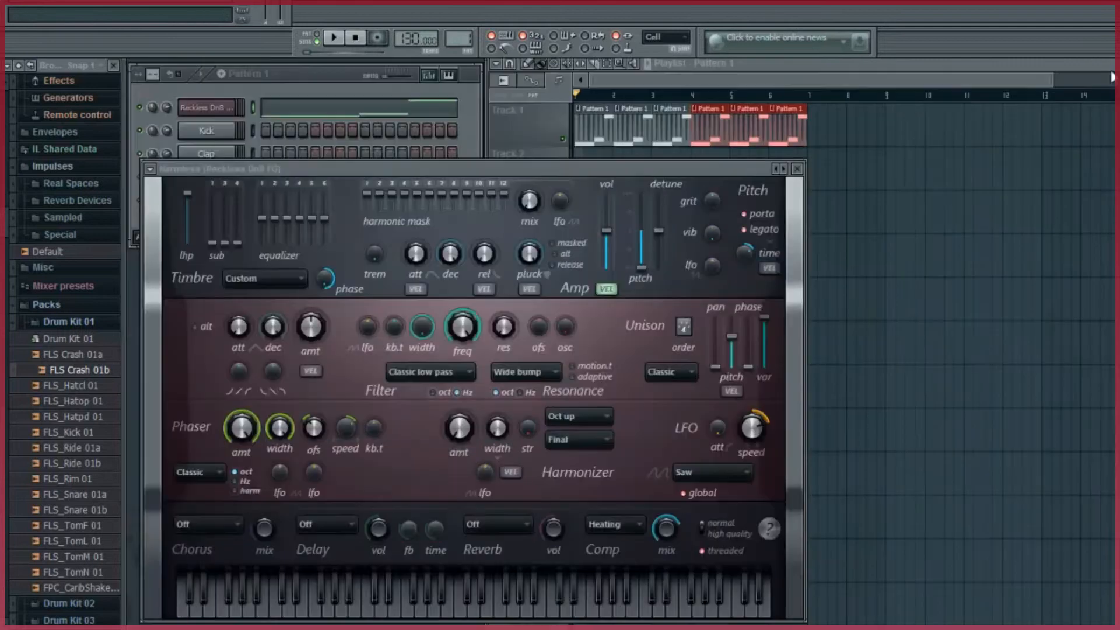
Step: Close the Harmless window and delete the Pattern 1 clips from bar 3 onward on Track 1
left_click(796, 169)
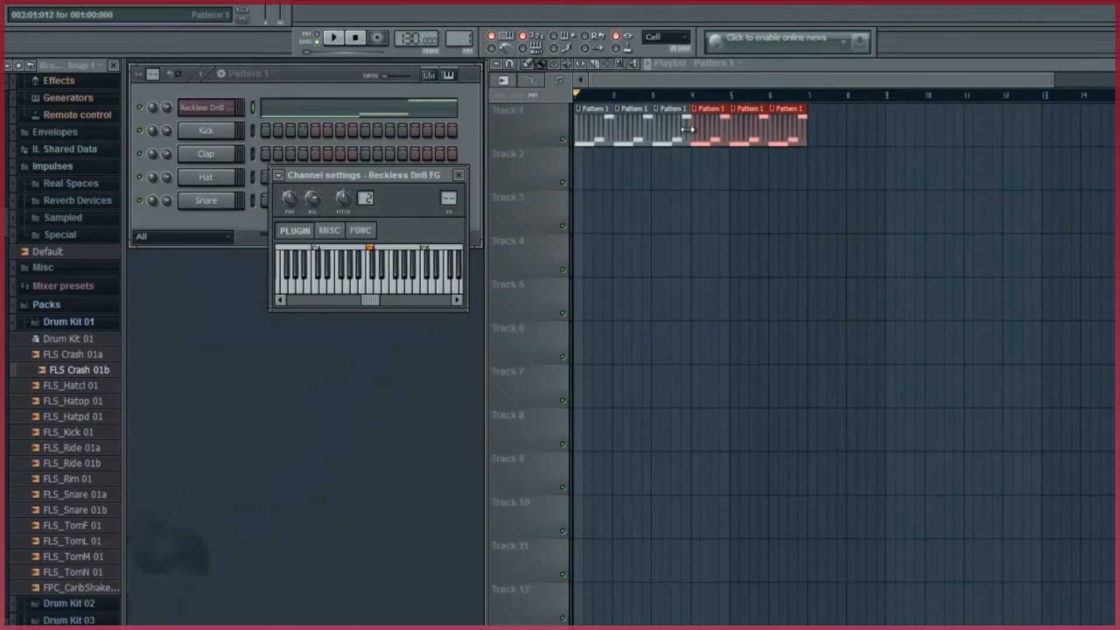
right_click(664, 132)
right_click(780, 138)
Step: Copy all Reckless DnB FG notes in Pattern 1's piano roll and close the piano roll
right_click(221, 107)
left_click(267, 109)
key("ctrl+a")
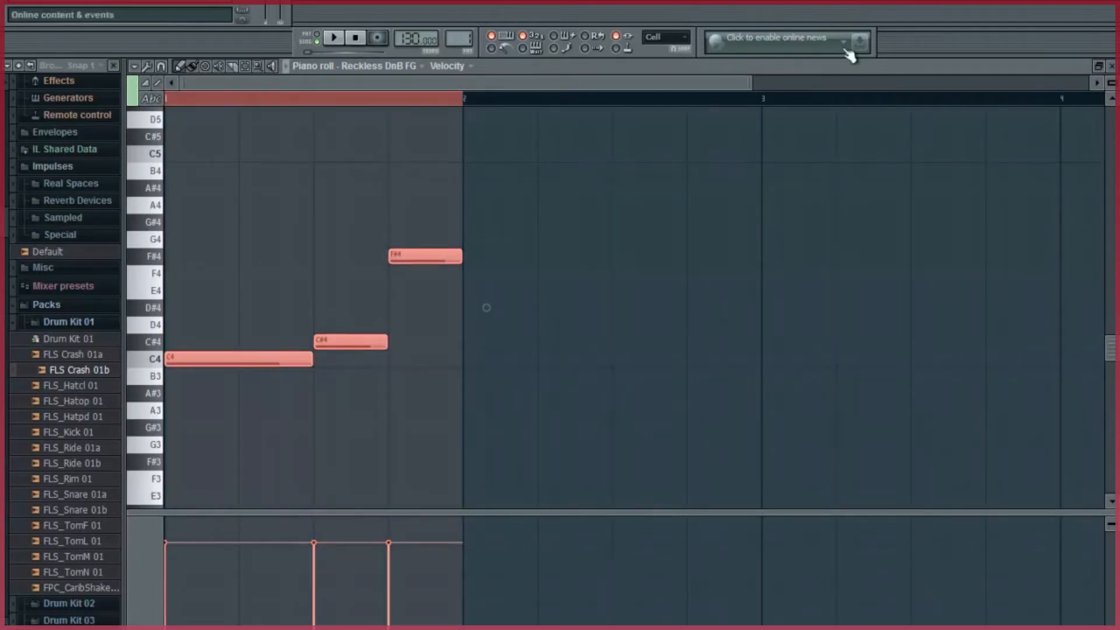
left_click(1111, 67)
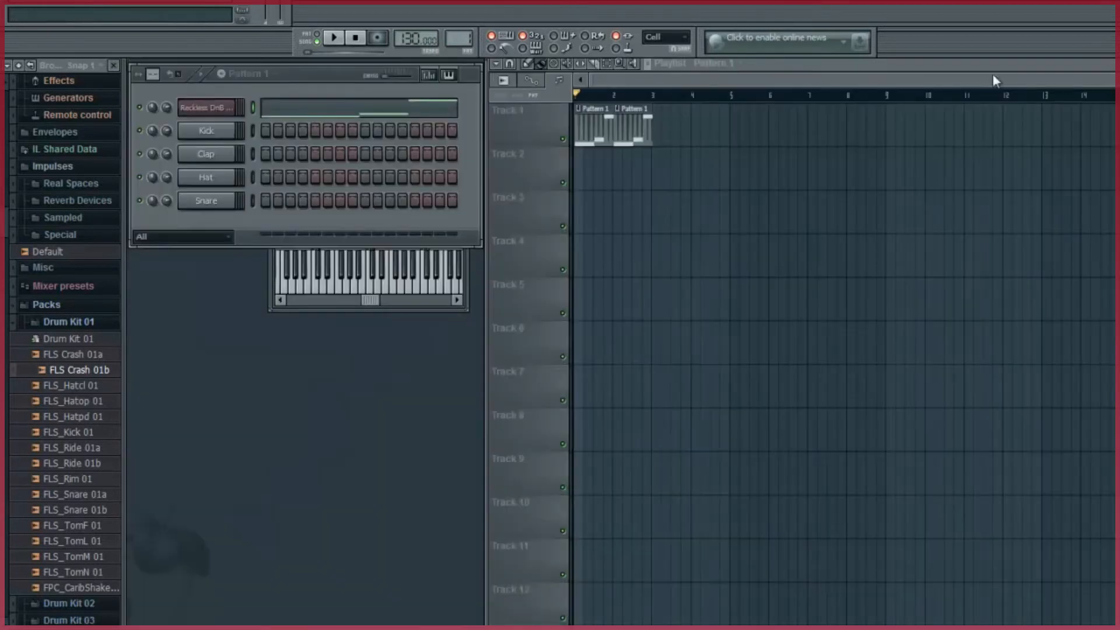
Step: Create an empty Pattern 2 and paste the copied notes into its Reckless DnB FG piano roll
left_click(281, 76)
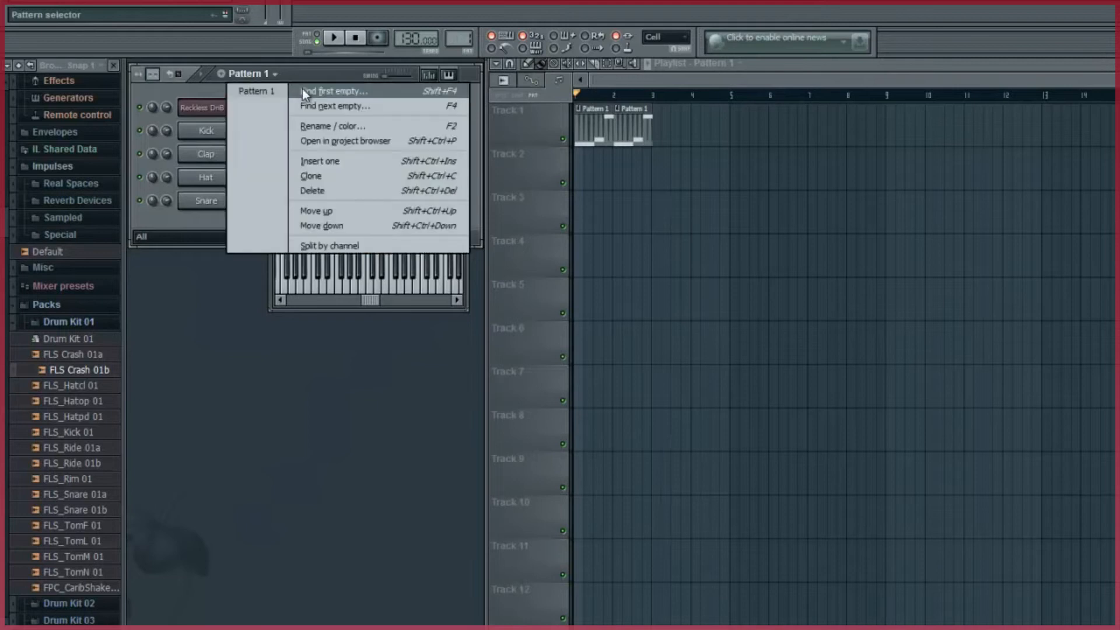
left_click(303, 90)
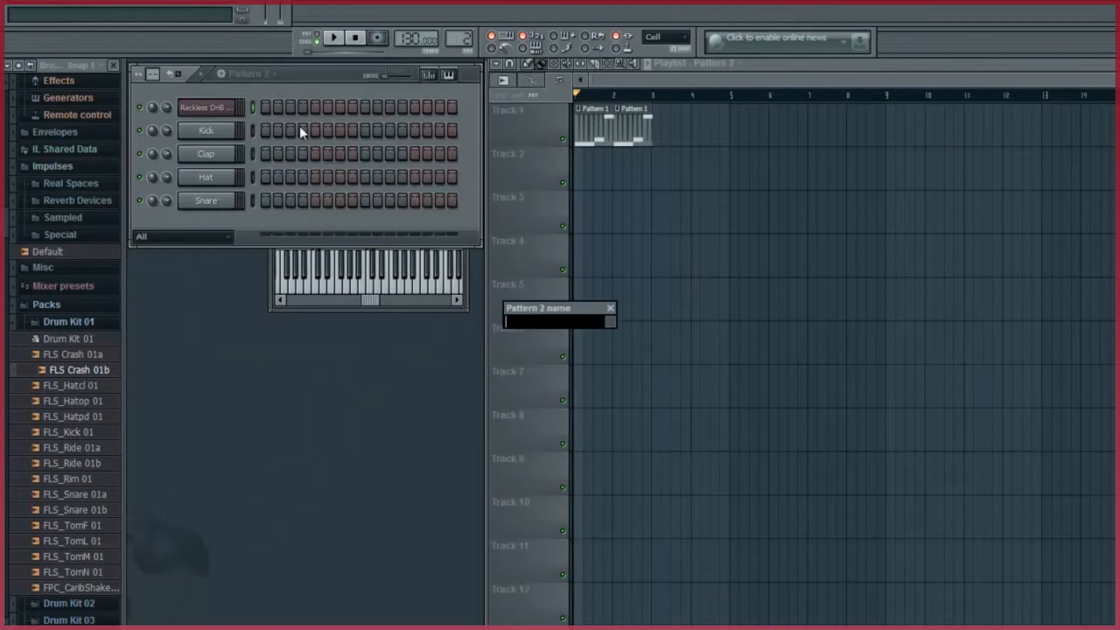
right_click(215, 114)
left_click(252, 110)
Step: Move the last F#4 note in Pattern 2 down to A#3 and close the piano roll
left_click(309, 358)
right_click(312, 358)
left_click_drag(409, 380, 419, 490)
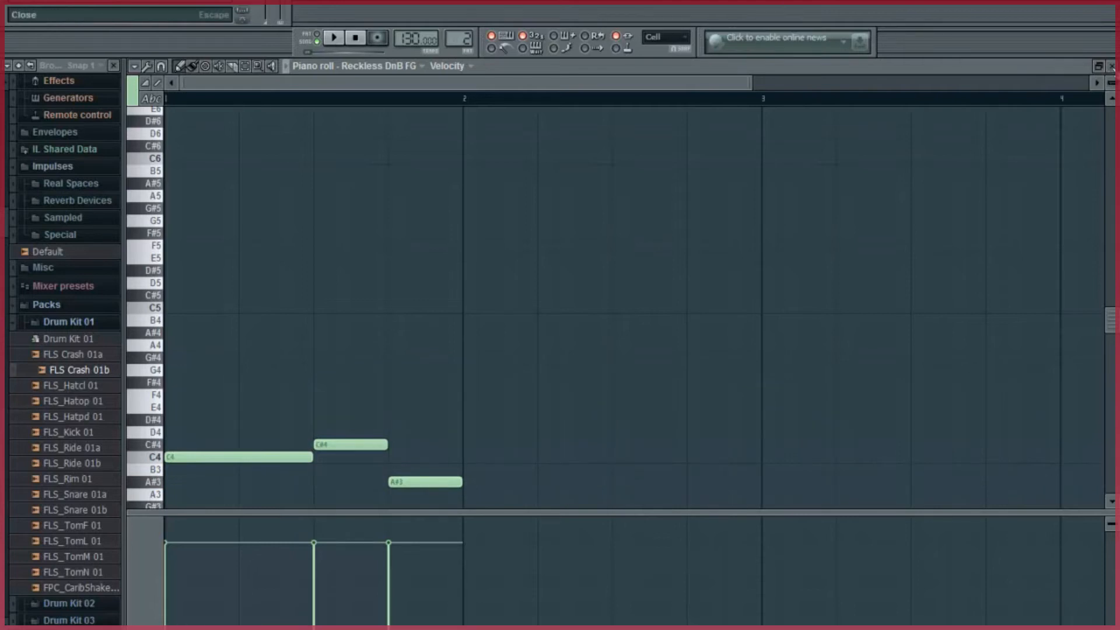
left_click(1111, 66)
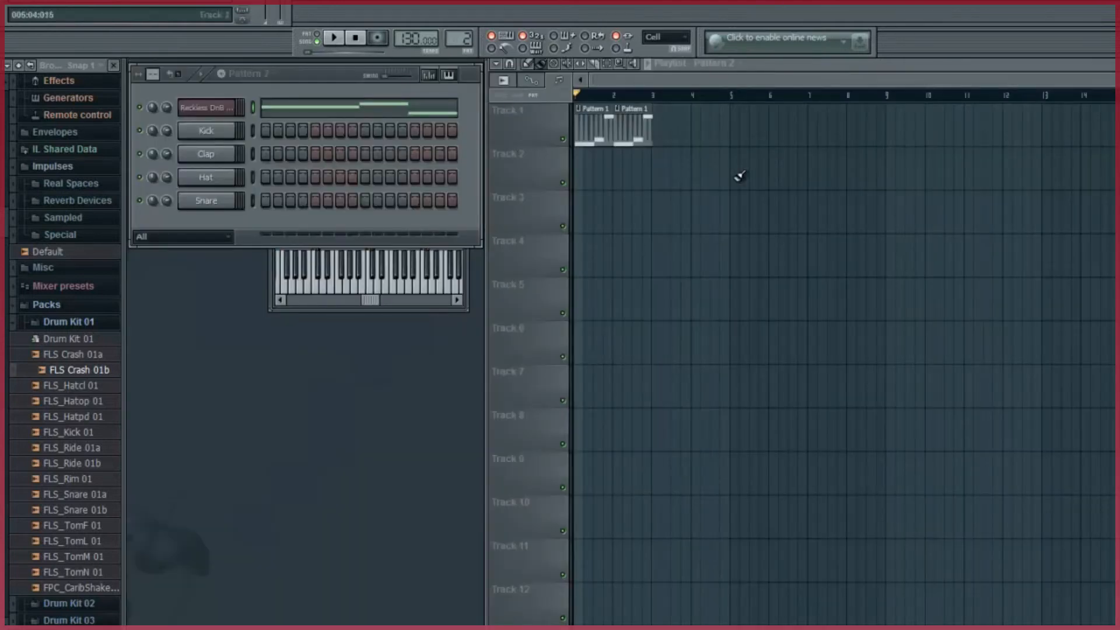
Step: Open Pattern 2's Harmless filter frequency events for Reckless DnB FG in the piano roll and maximise it
right_click(192, 110)
left_click(250, 108)
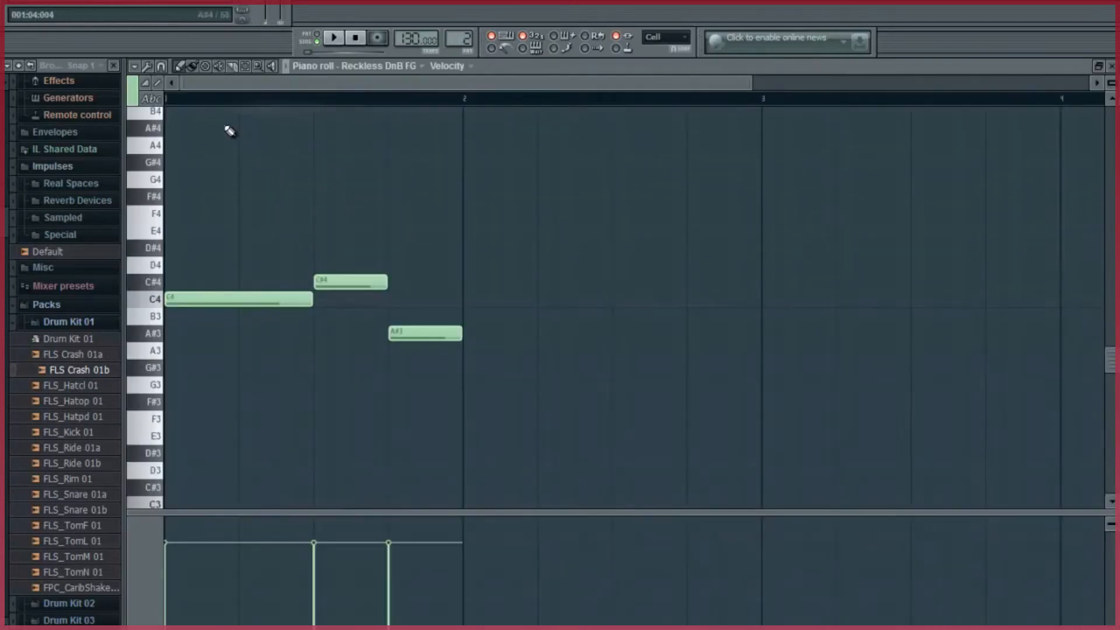
left_click(1098, 66)
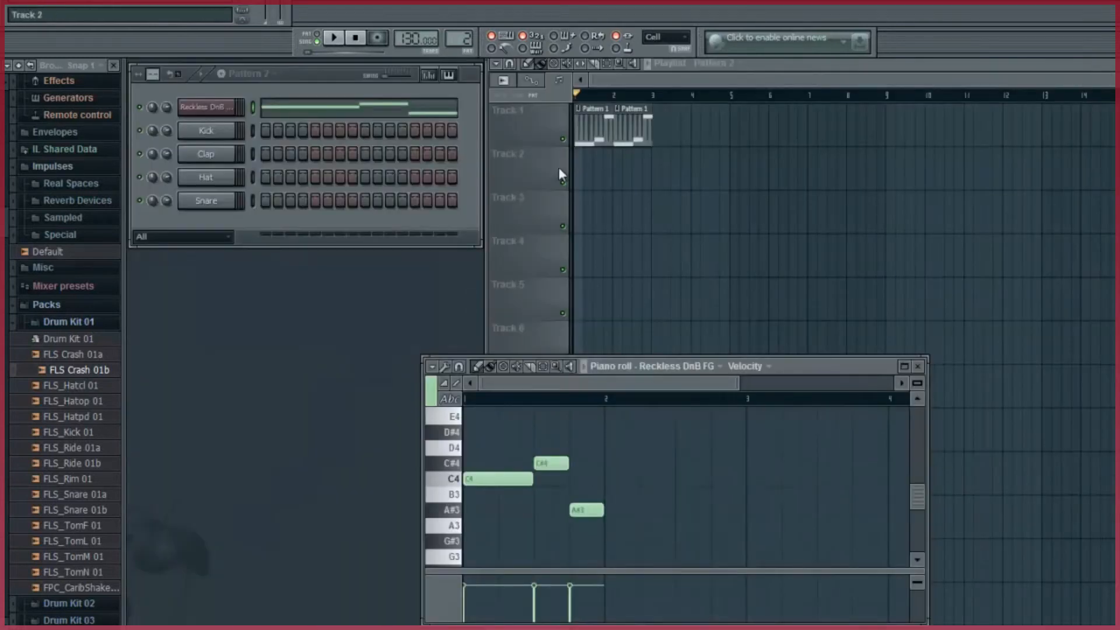
left_click(221, 110)
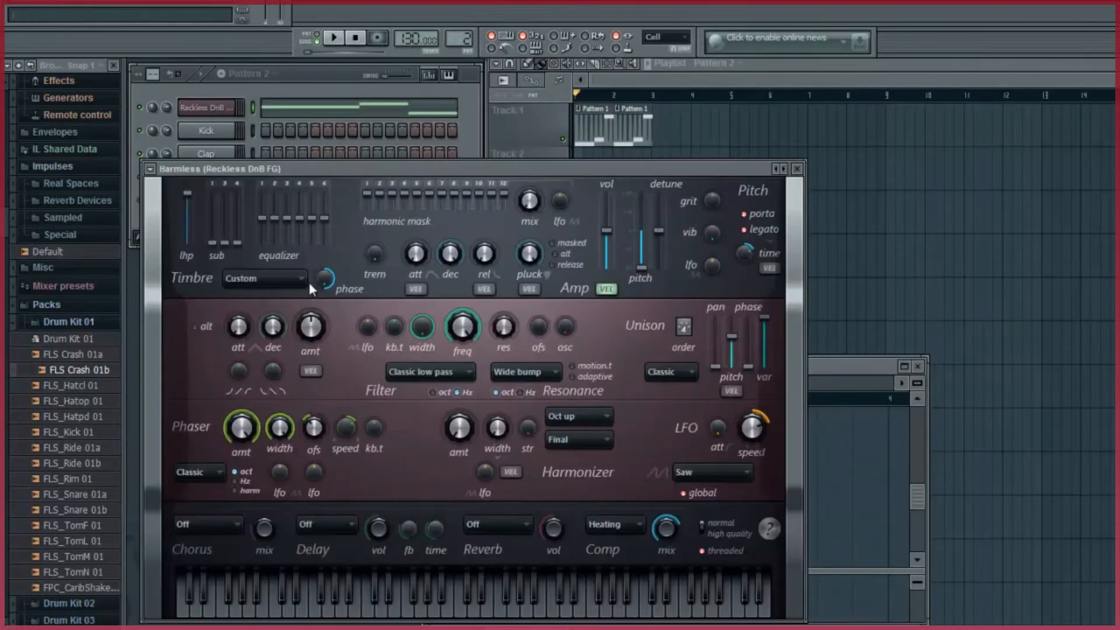
right_click(466, 324)
left_click(543, 379)
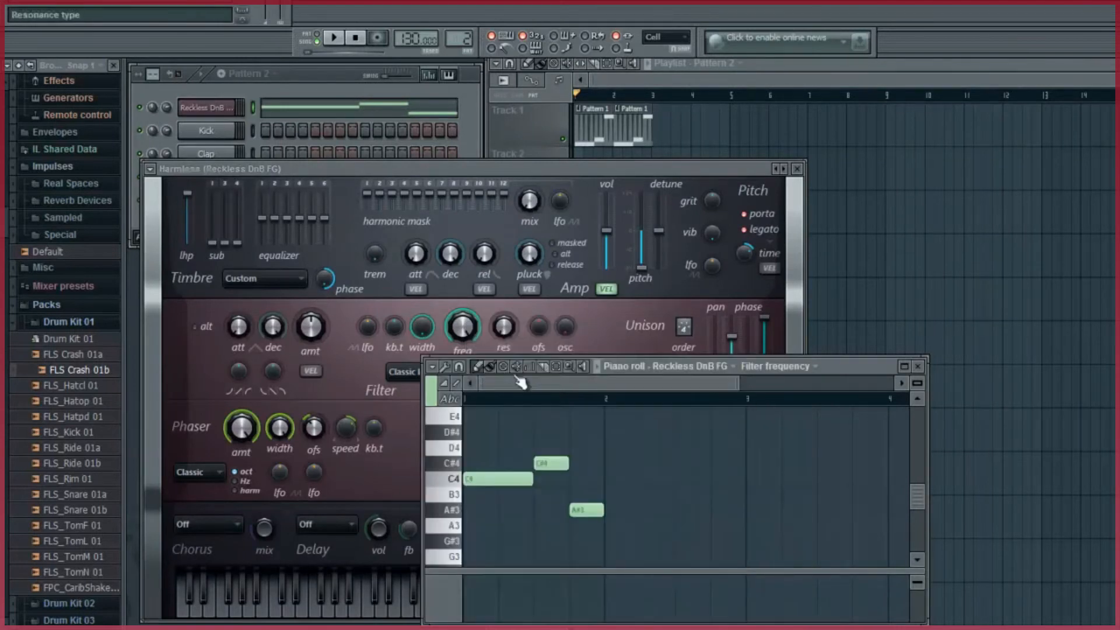
left_click(903, 366)
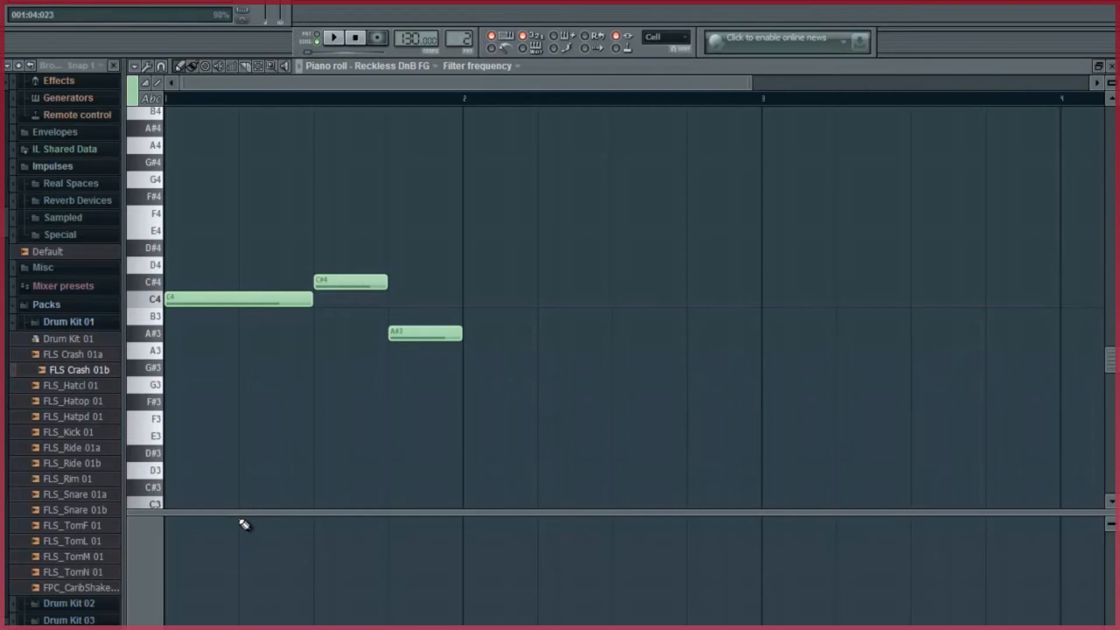
Step: Draw a rising filter frequency ramp over each of bar 1's first two beats, and play and stop the pattern
mouse_move(244, 524)
left_mouse_down()
mouse_move(177, 611)
mouse_move(251, 523)
mouse_move(230, 548)
mouse_move(233, 540)
mouse_move(273, 622)
mouse_move(305, 614)
mouse_move(175, 624)
mouse_move(461, 629)
left_mouse_up()
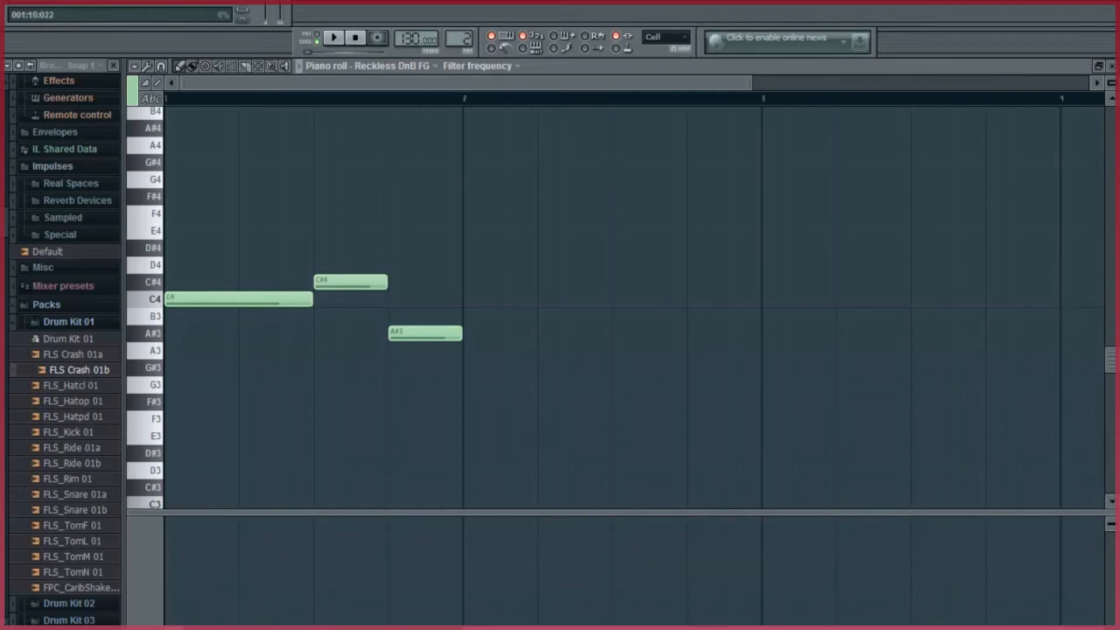
left_click_drag(242, 525, 170, 623)
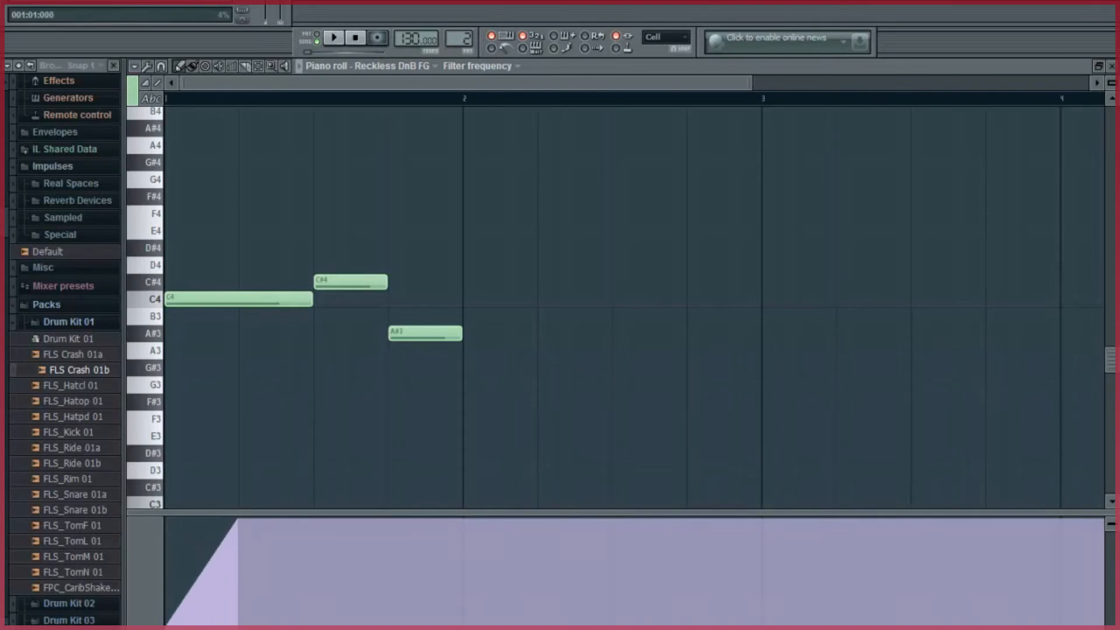
left_click_drag(319, 524, 235, 627)
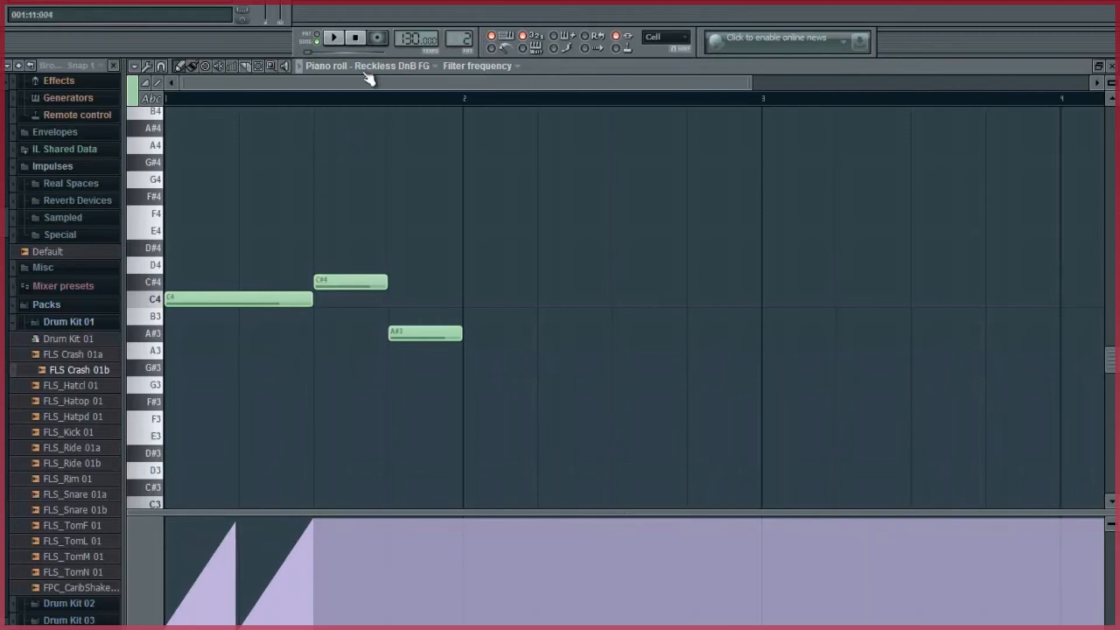
left_click(335, 38)
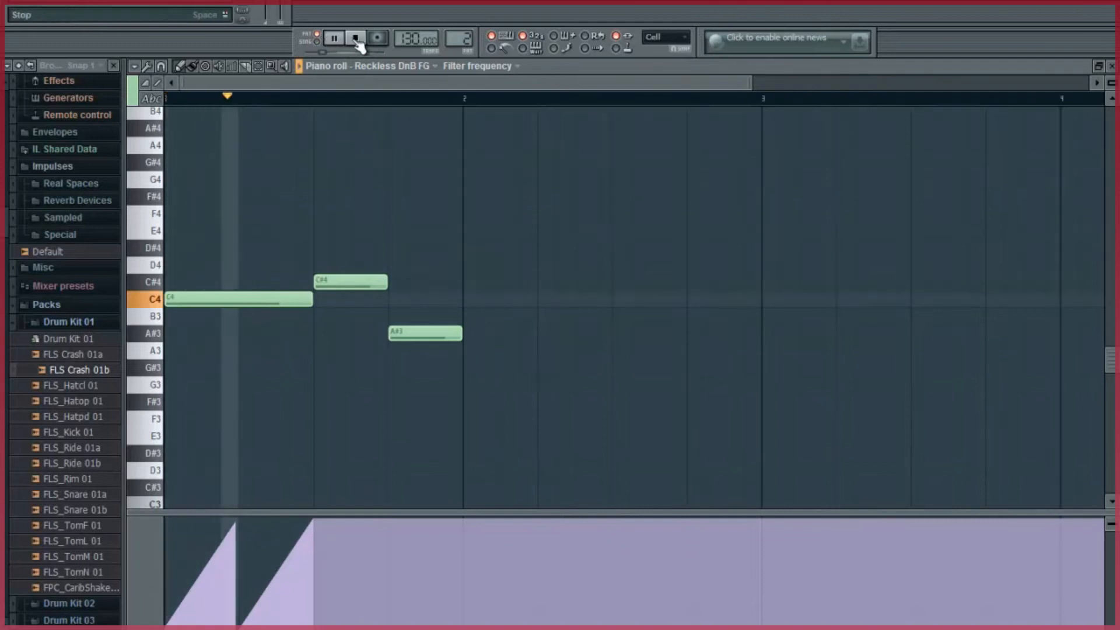
left_click(354, 38)
Step: Select the second half of bar 1 and generate LFO filter frequency events with a starting speed of 1 step
left_click_drag(316, 101, 462, 101)
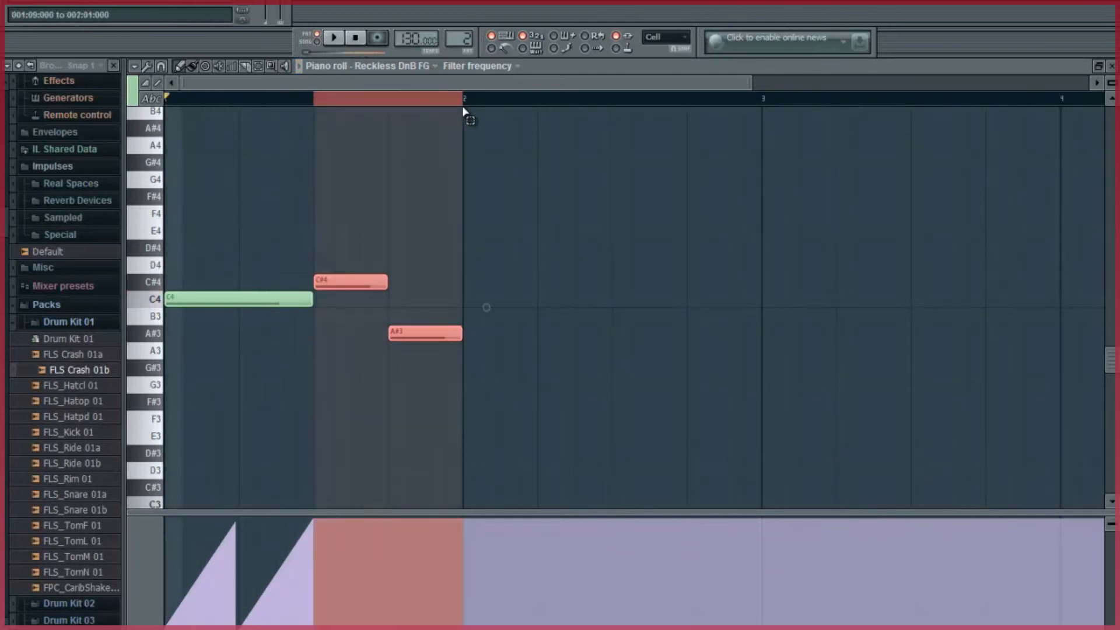
left_click(142, 67)
mouse_move(162, 112)
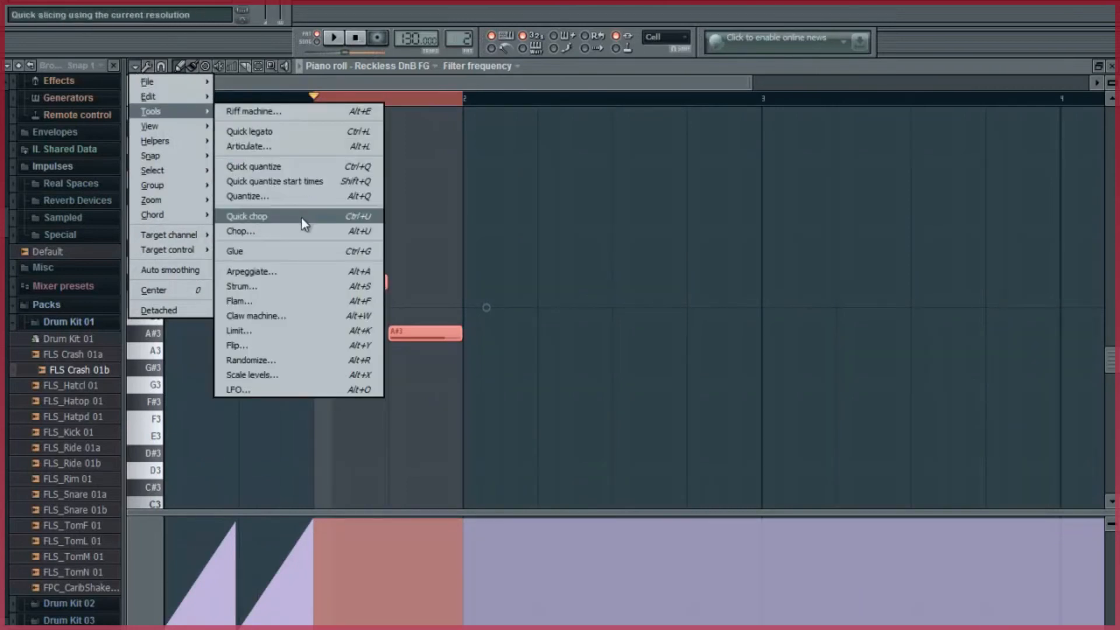
left_click(307, 390)
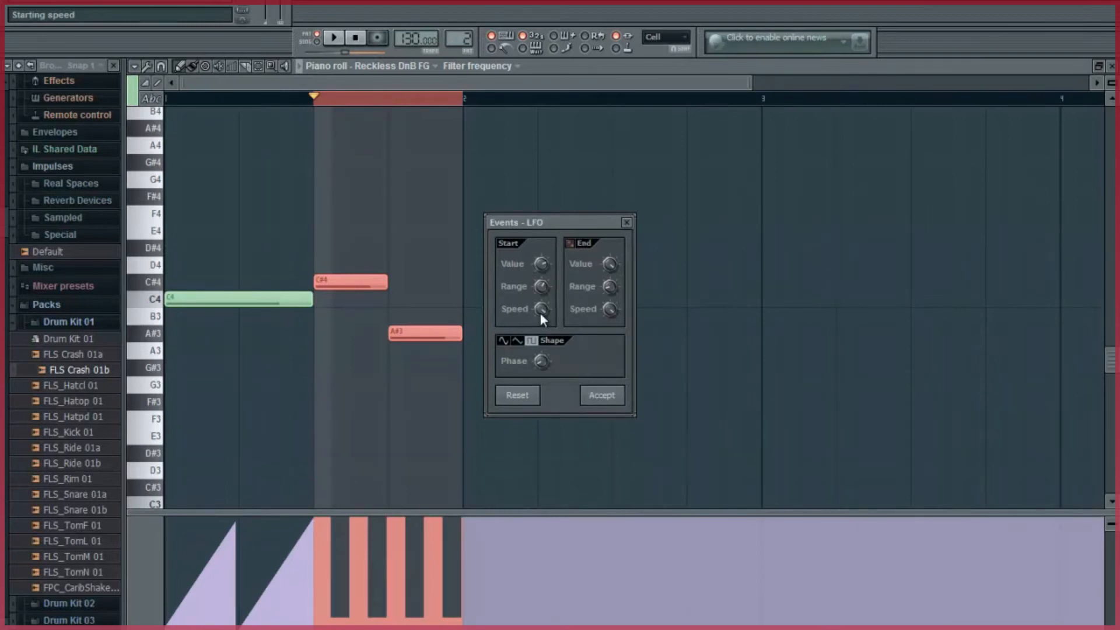
right_click(542, 310)
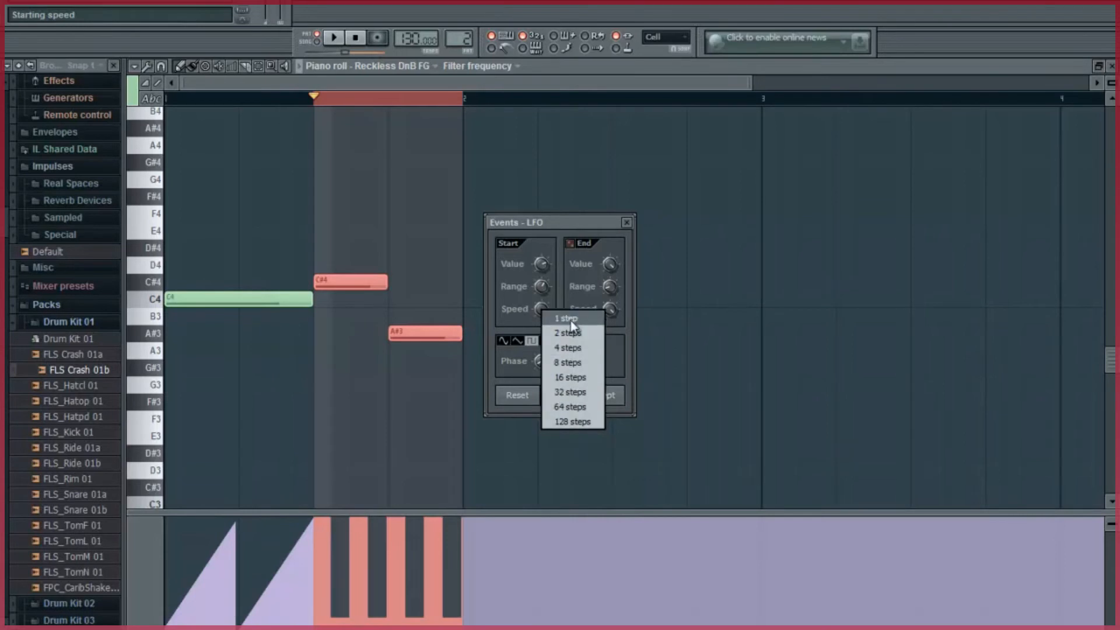
left_click(571, 320)
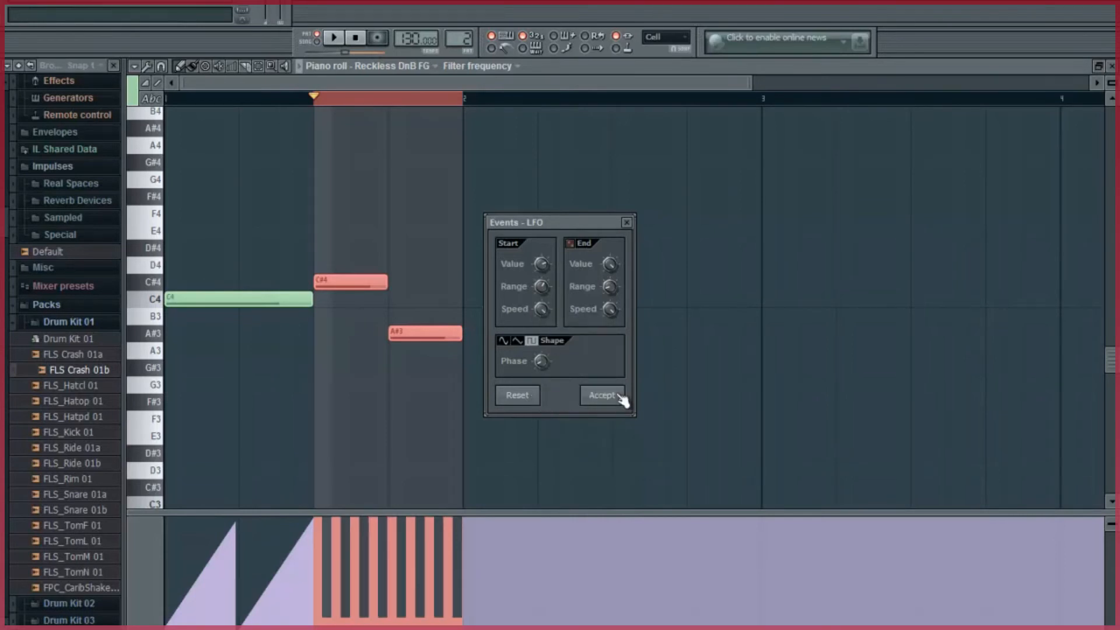
Step: Try the triangle LFO shape on the filter frequency events, then settle on the square shape and accept the LFO
left_click(518, 343)
left_click(505, 341)
left_click(518, 343)
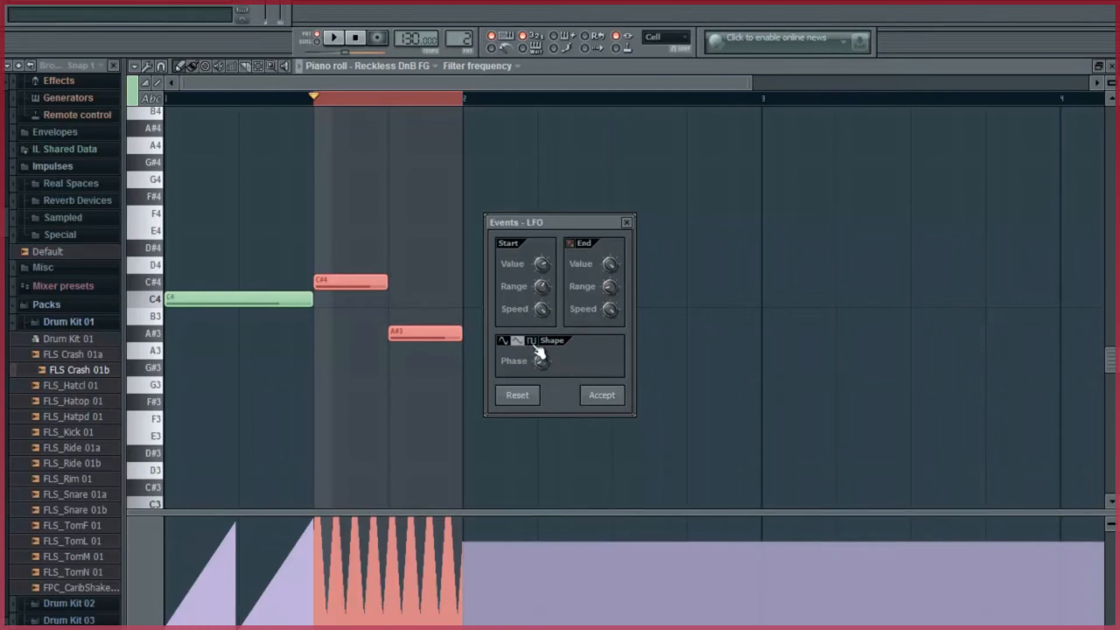
left_click(532, 342)
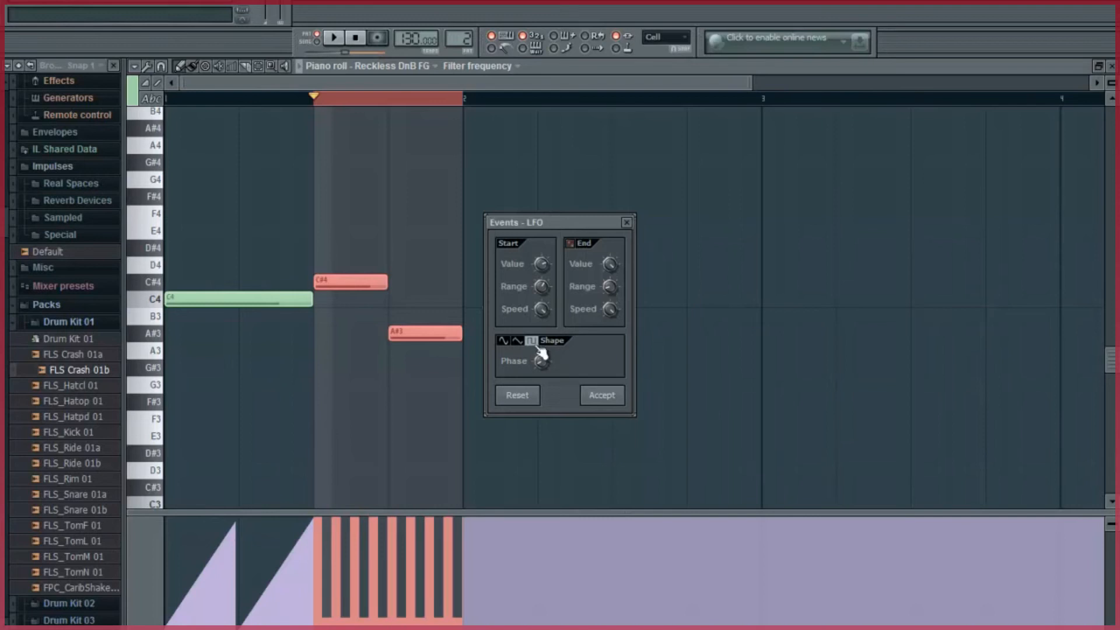
left_click(515, 341)
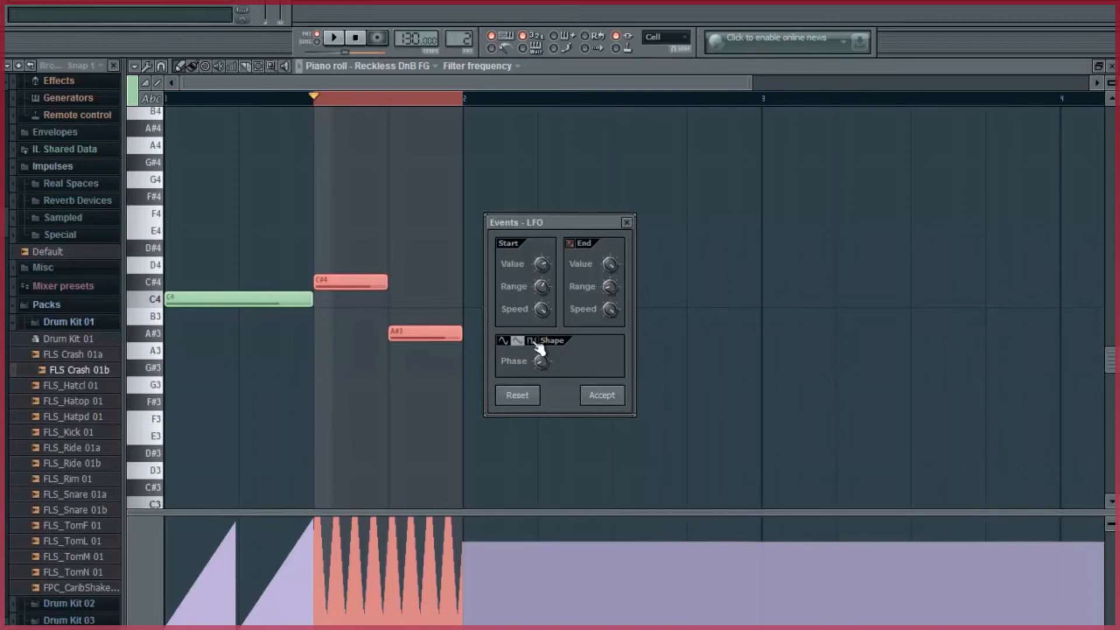
left_click(531, 341)
left_click(602, 397)
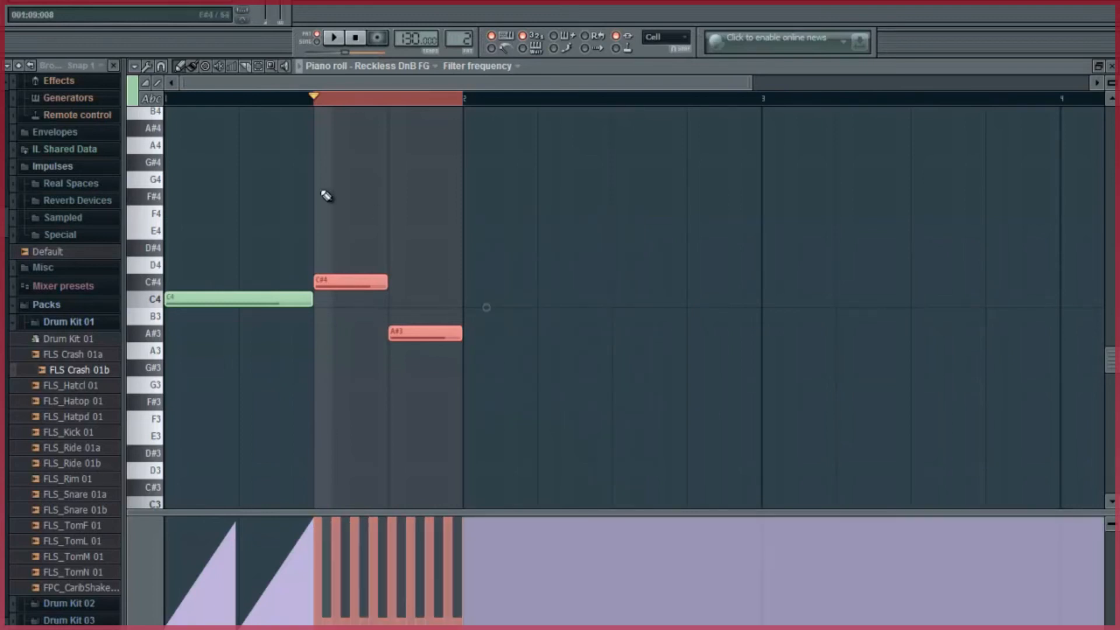
Step: Clear the time selection, play Pattern 2 from its start to hear the new filter automation, and stop playback
left_click(315, 99)
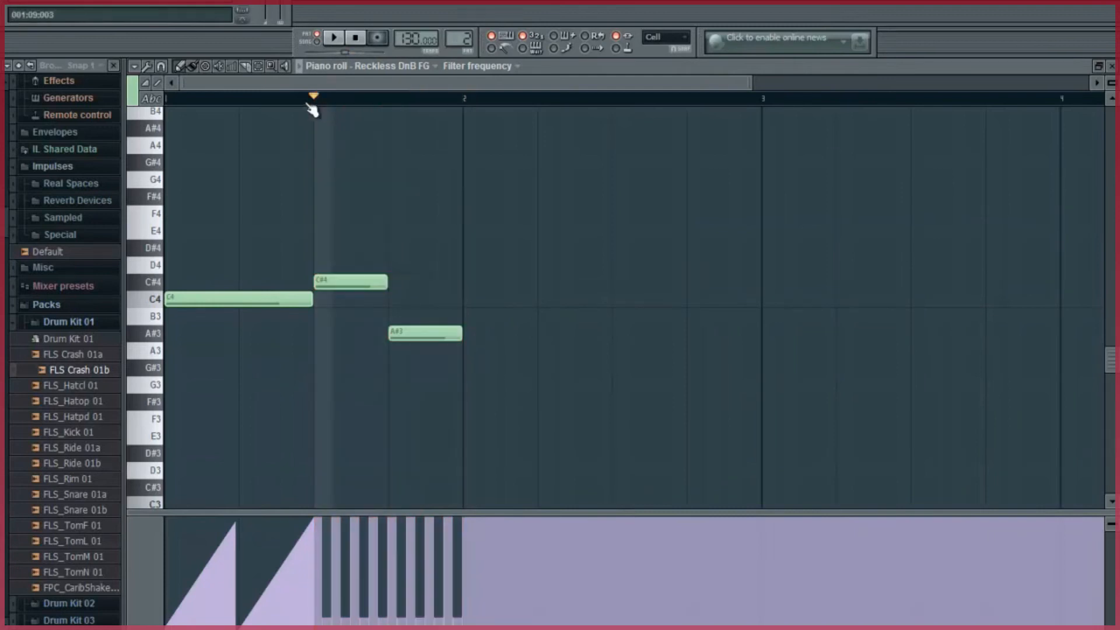
left_click(161, 100)
left_click(182, 100)
left_click(334, 39)
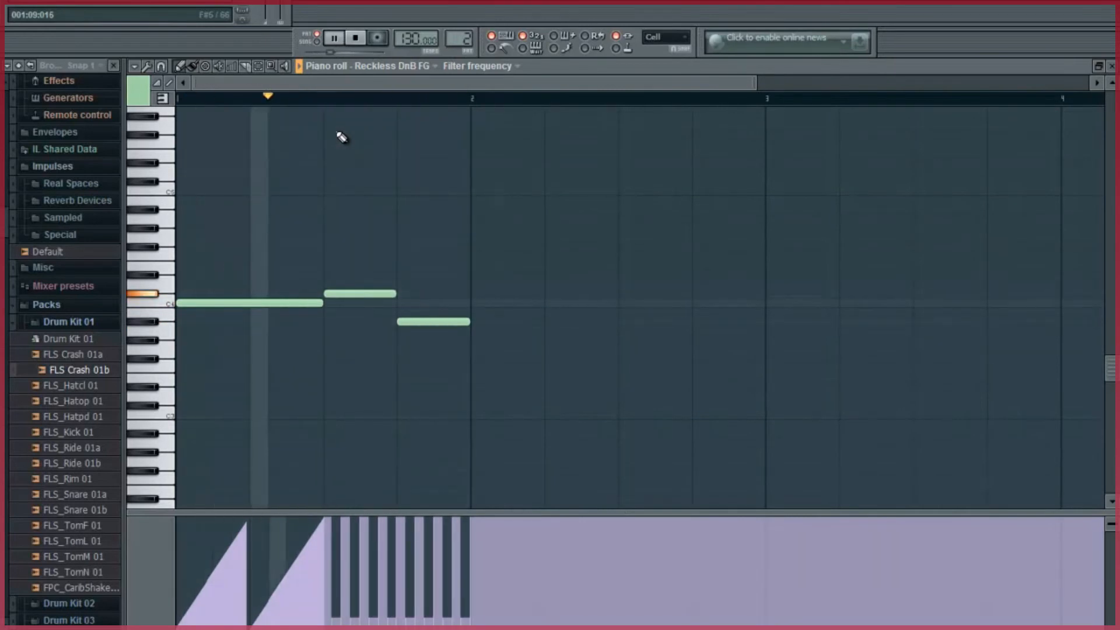
left_click(357, 39)
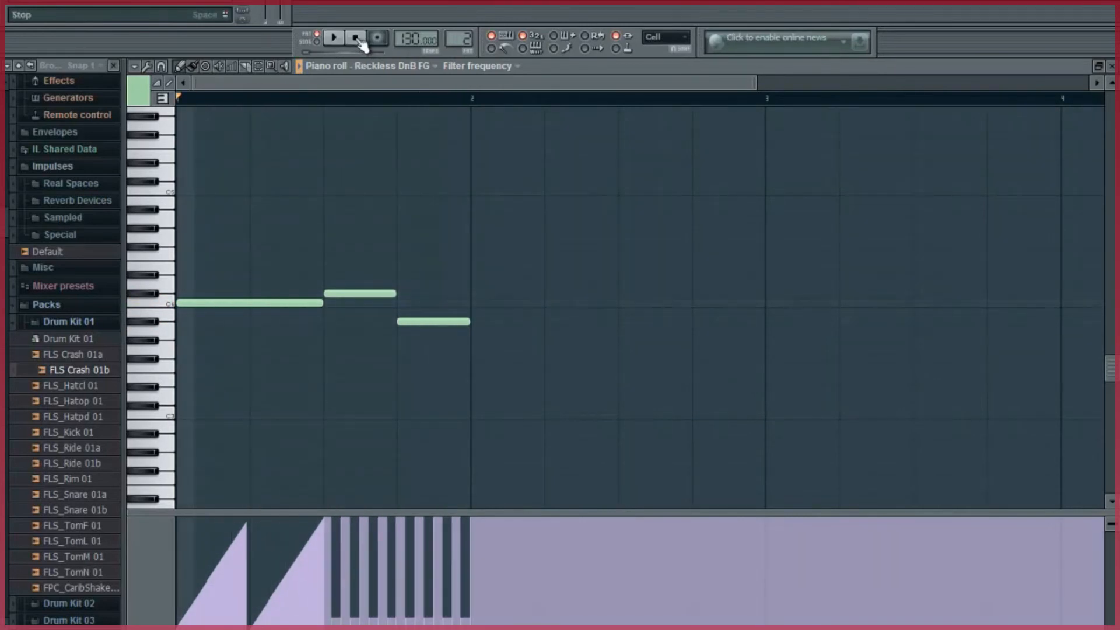
Step: Close the piano roll and the Harmless window, and delete the second Pattern 1 clip from Track 1
left_click(1111, 66)
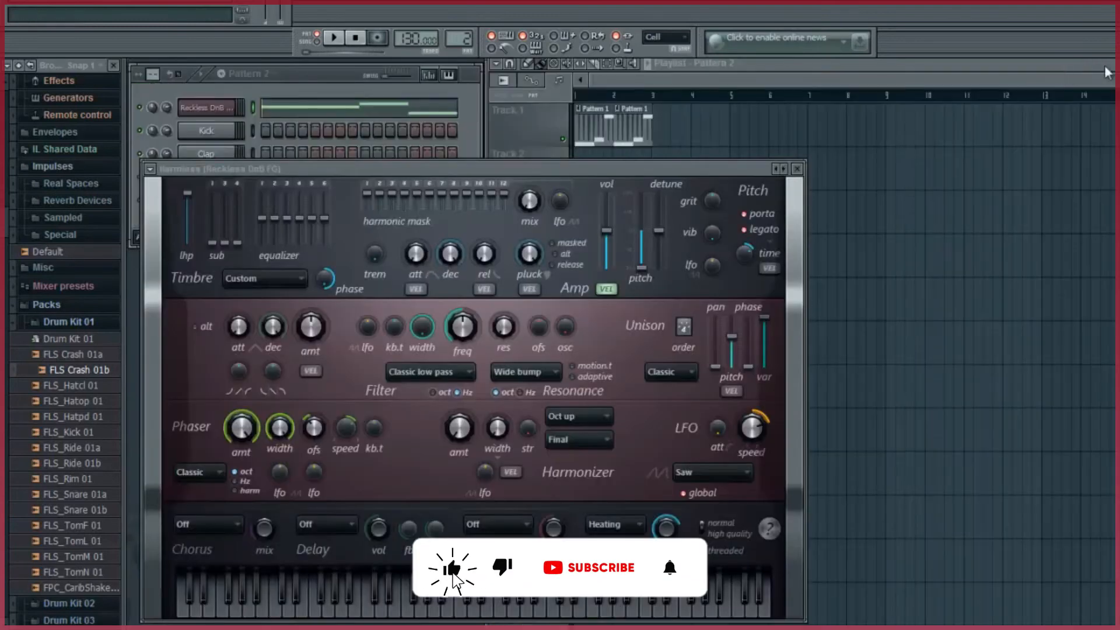
left_click(799, 169)
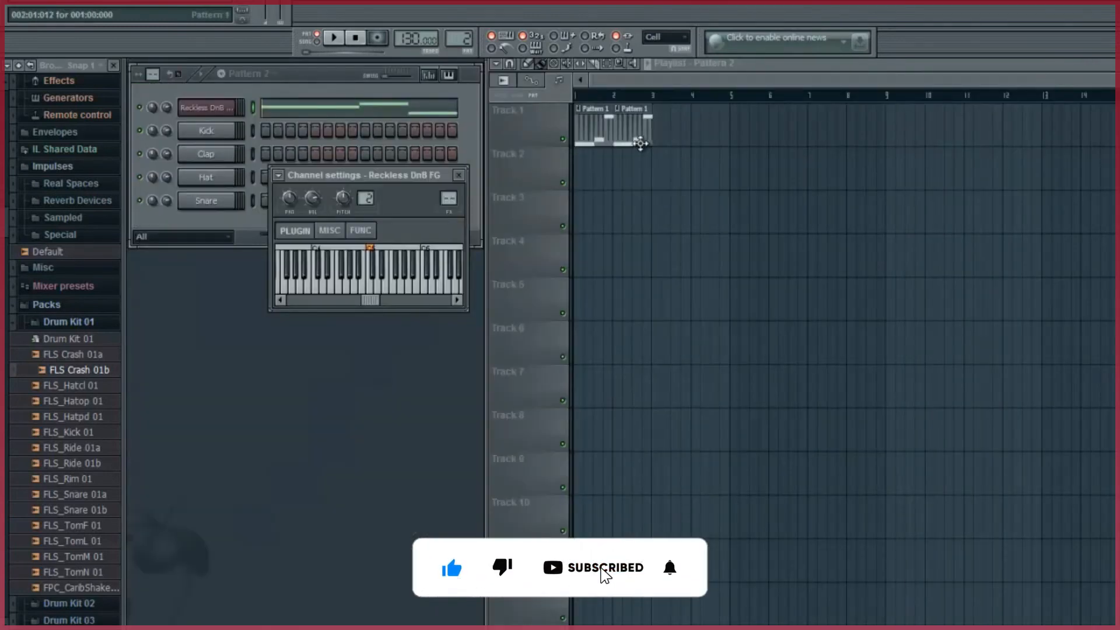
right_click(644, 138)
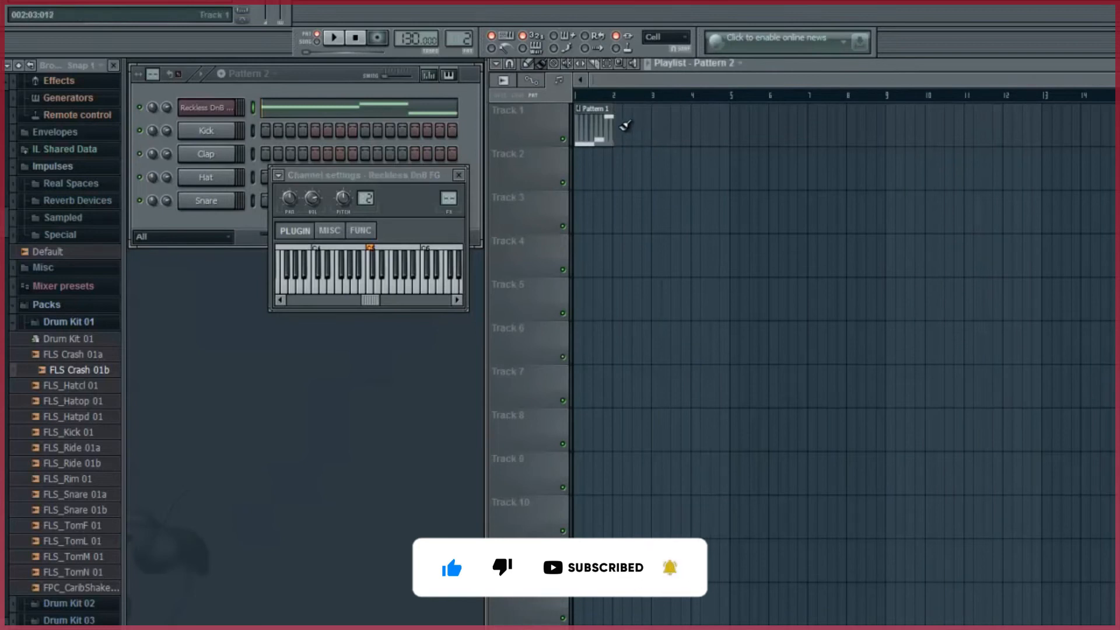
left_click(694, 64)
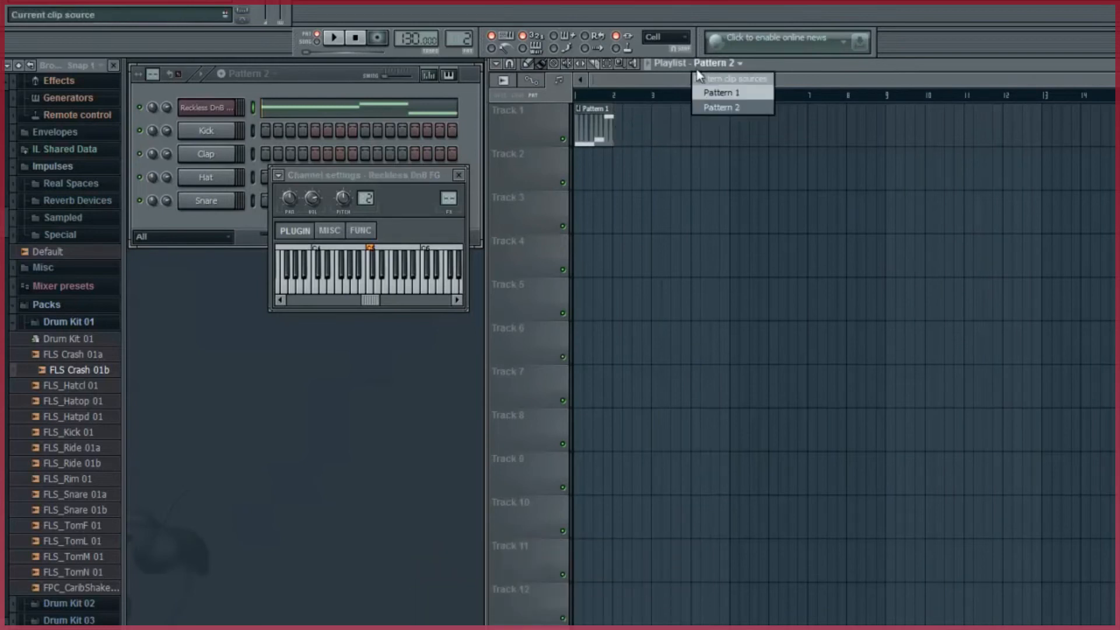
left_click(708, 107)
left_click(606, 130)
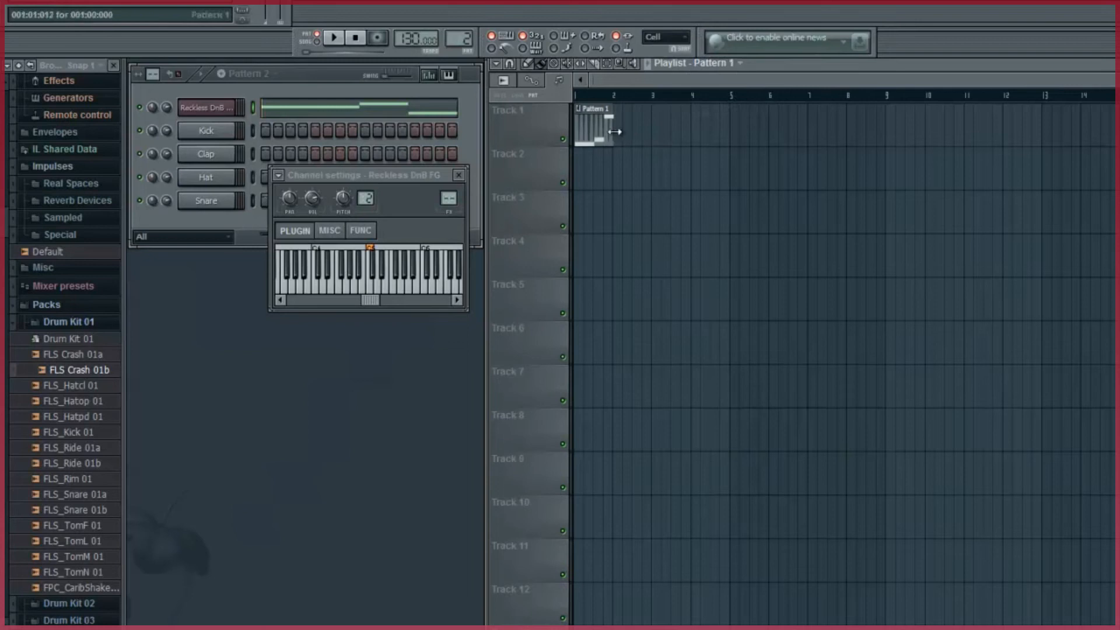
left_click(621, 168)
right_click(644, 170)
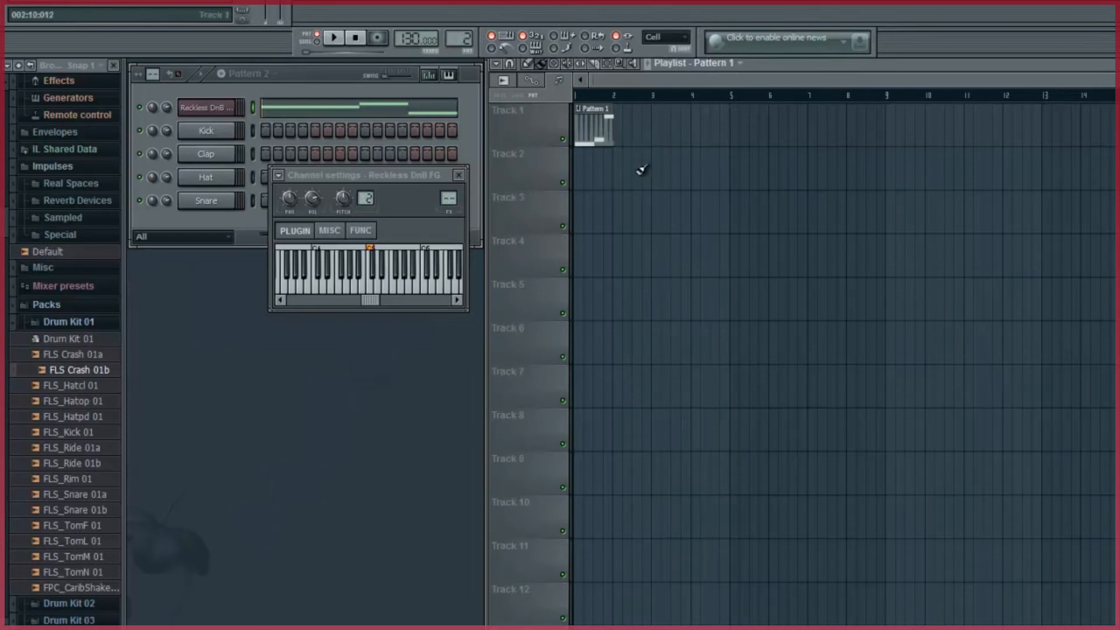
left_click(311, 78)
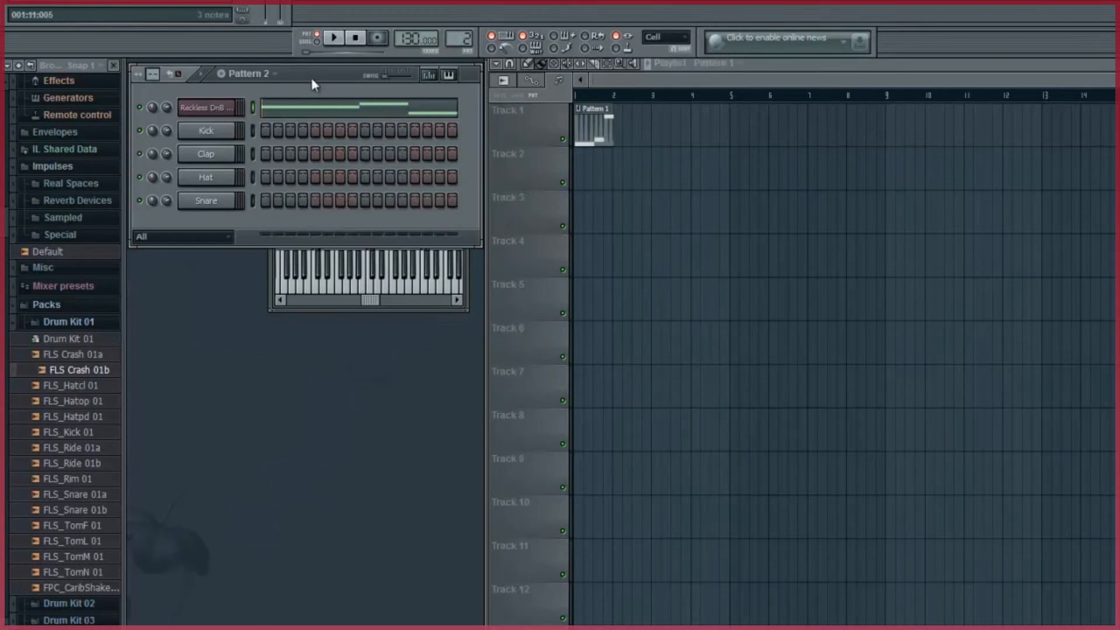
Step: Place a Pattern 2 clip at bar 2 on Track 2 of the playlist and delete the Pattern 1 clip from Track 1
left_click(696, 71)
left_click(740, 105)
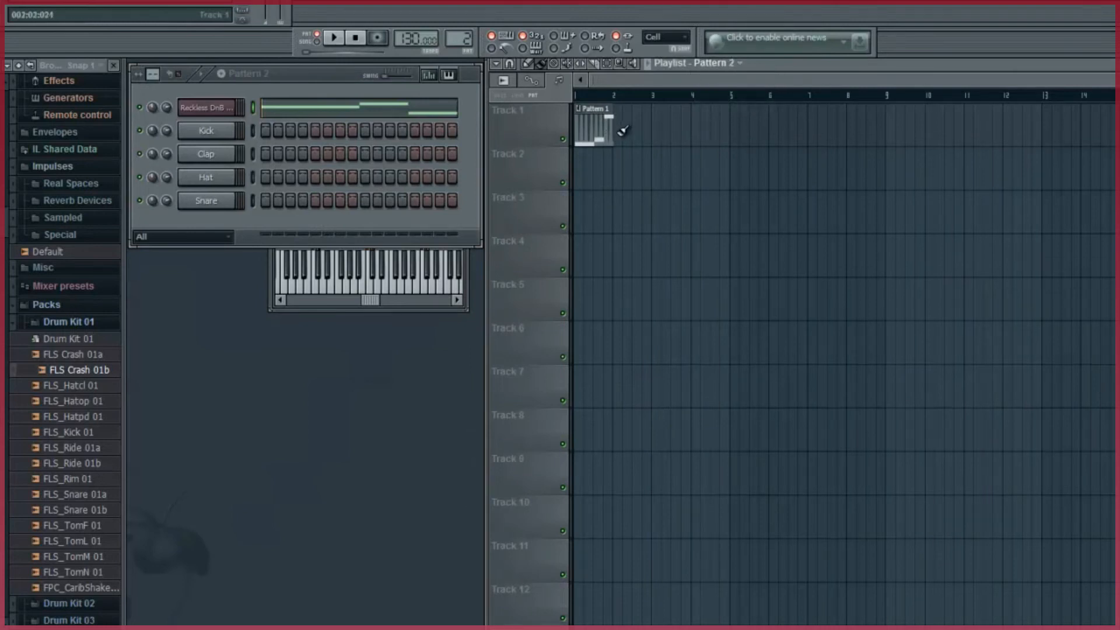
left_click(620, 161)
right_click(595, 120)
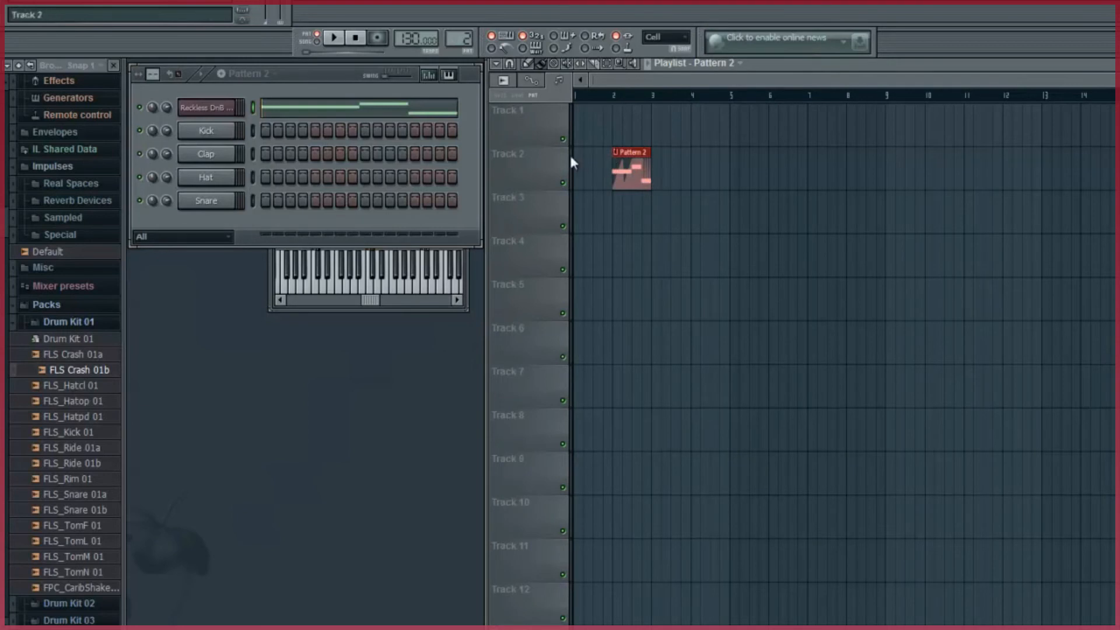
Step: Place Pattern 1 clips on Track 2 at bars 1, 4, 6 and 8
left_click(697, 65)
left_click(738, 90)
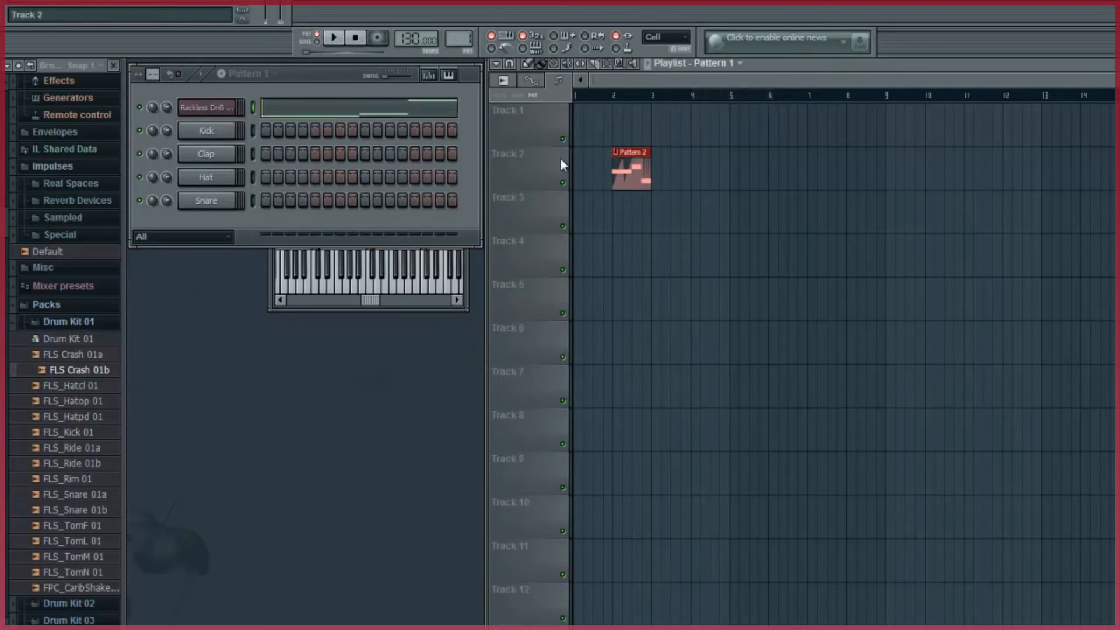
left_click(577, 159)
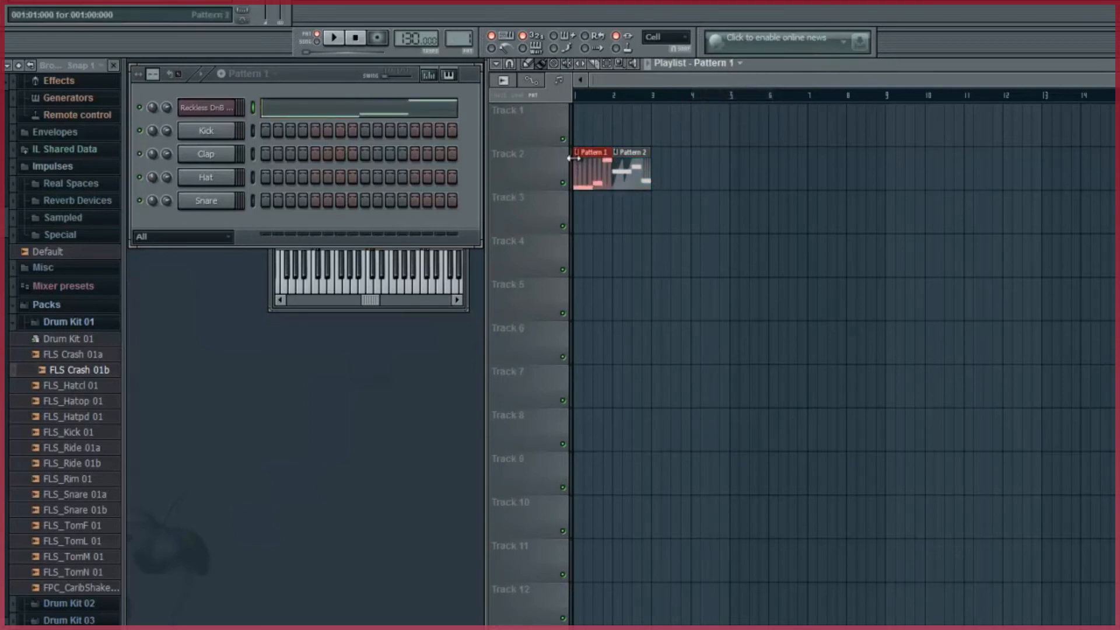
left_click(699, 163)
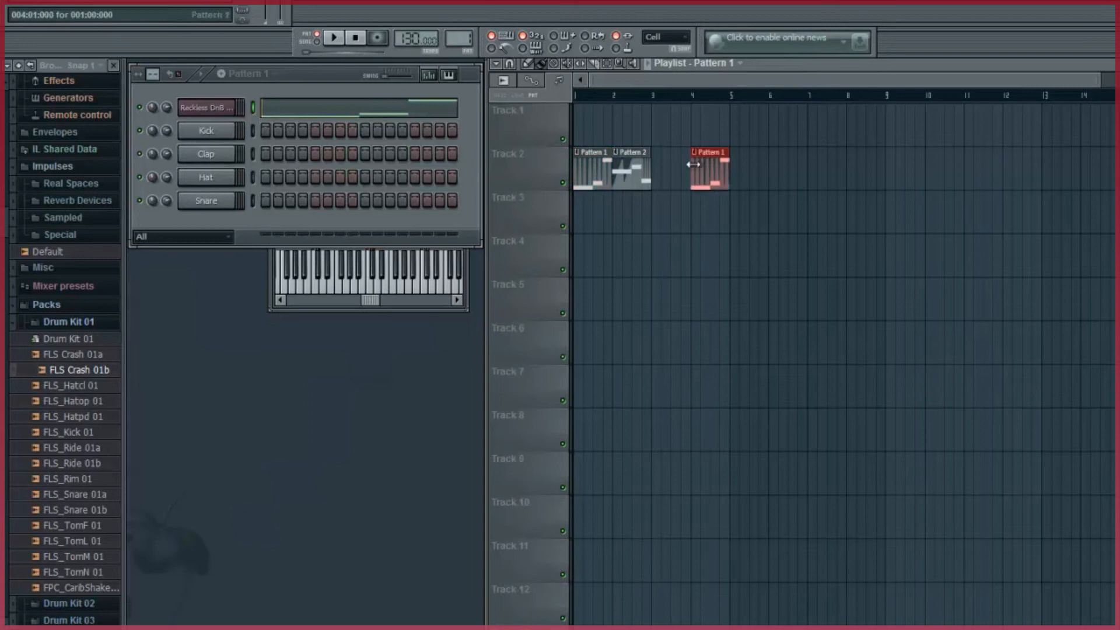
left_click(775, 161)
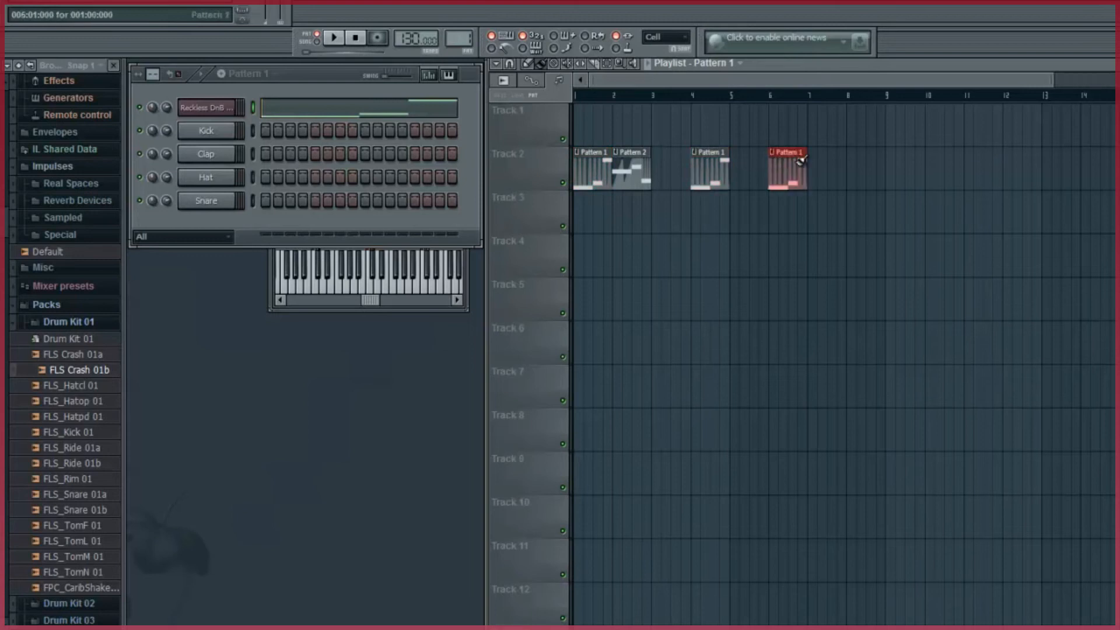
left_click(852, 161)
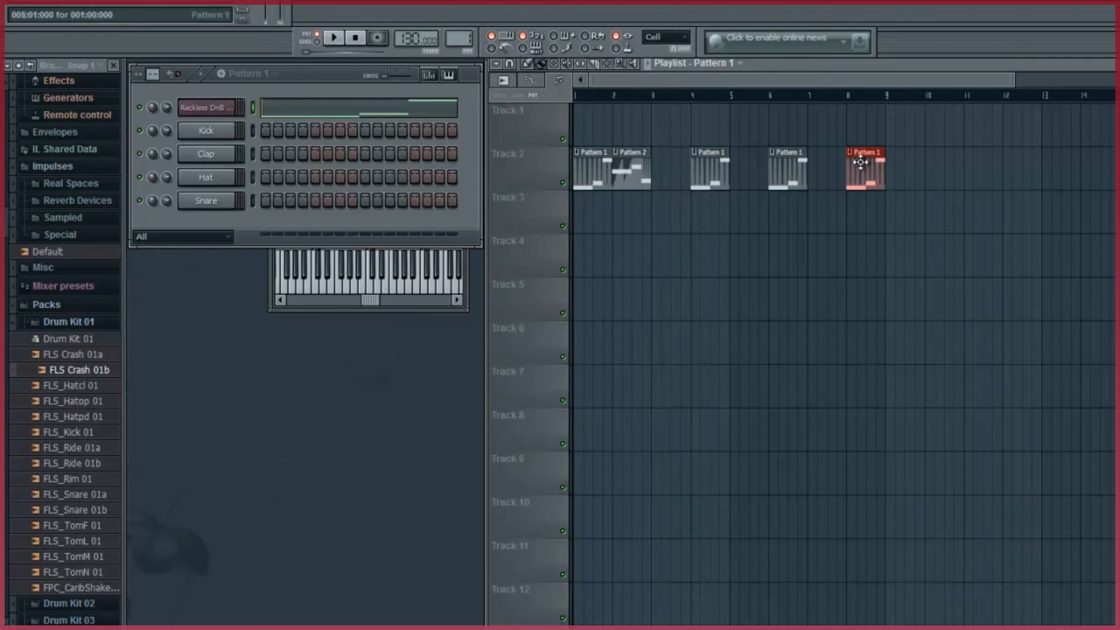
Step: Fill the gaps on Track 2 with Pattern 2 clips at bars 3, 5 and 7, and move all the clips up to Track 1
left_click(640, 171)
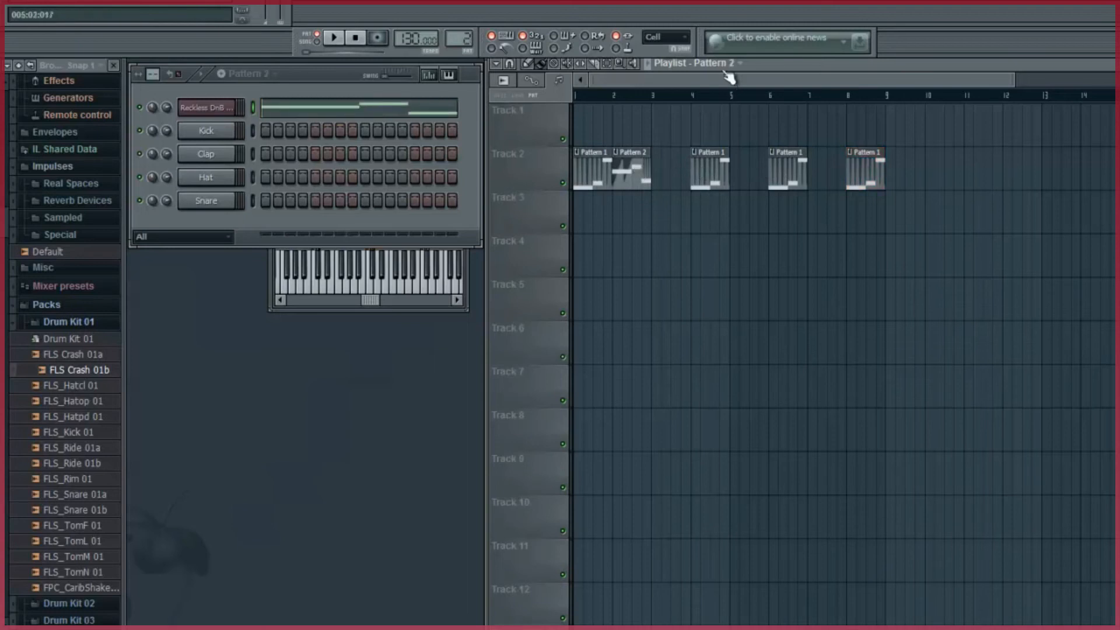
left_click(658, 161)
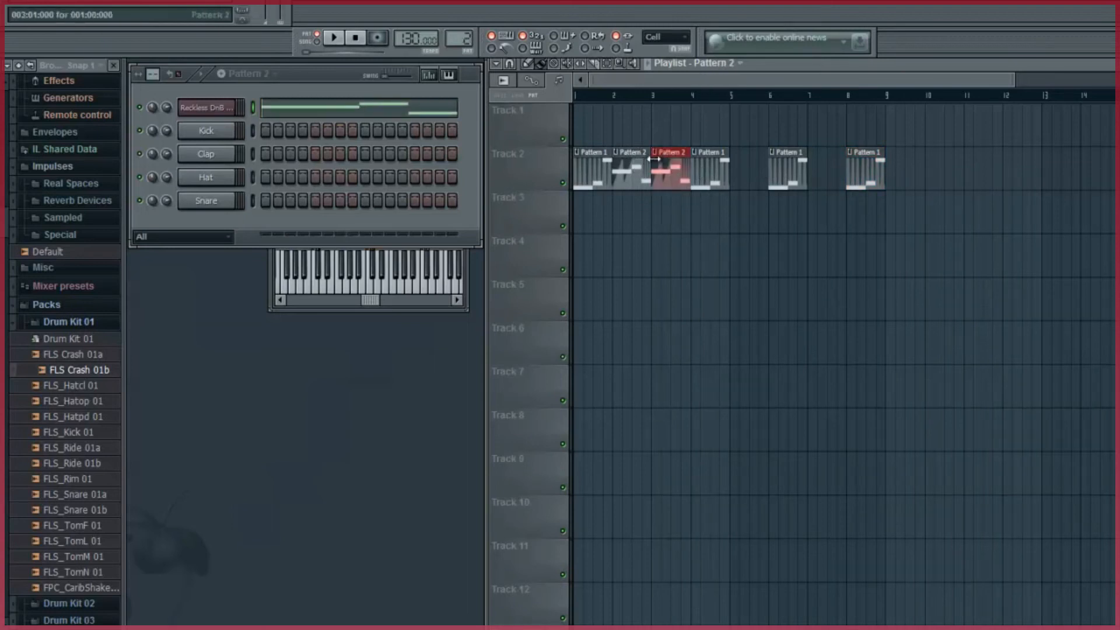
left_click(738, 163)
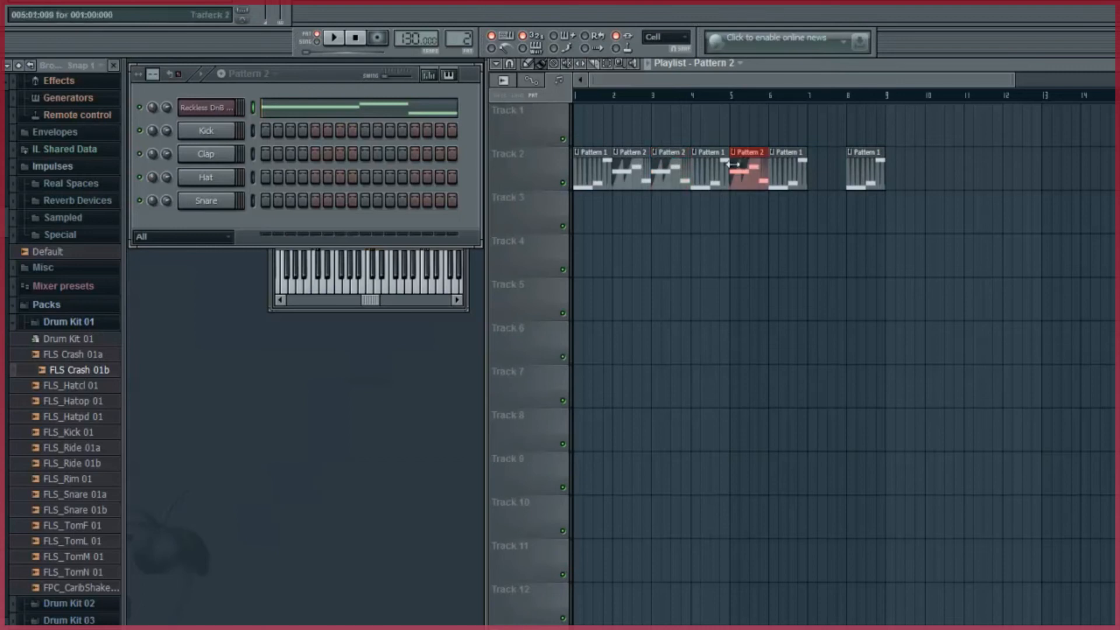
left_click(816, 165)
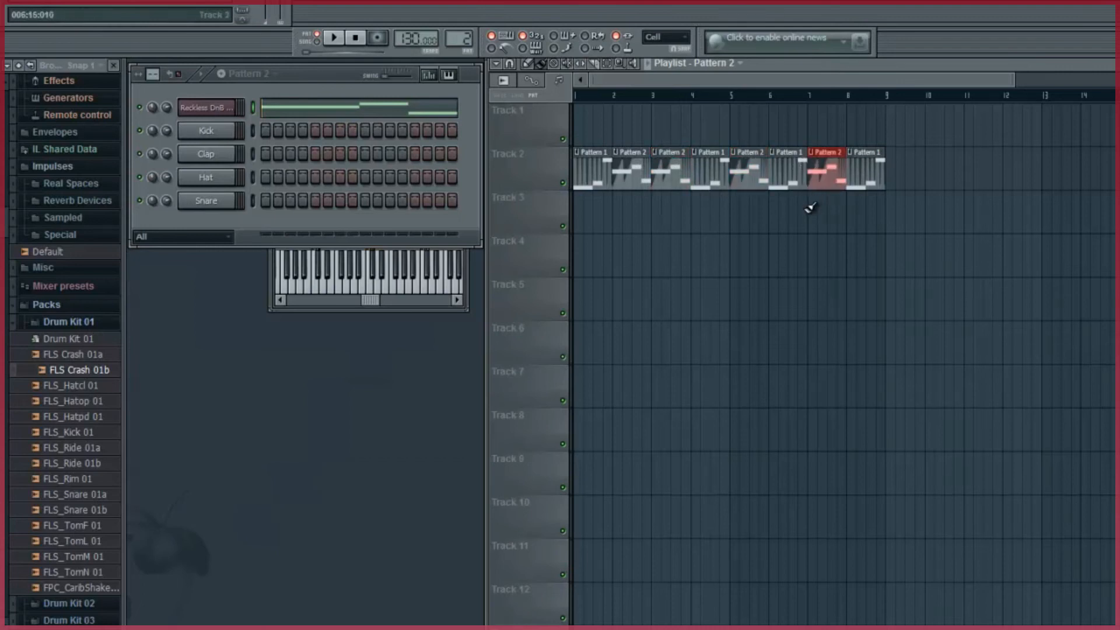
key("ctrl+a")
left_click_drag(591, 153, 590, 105)
left_click(608, 166)
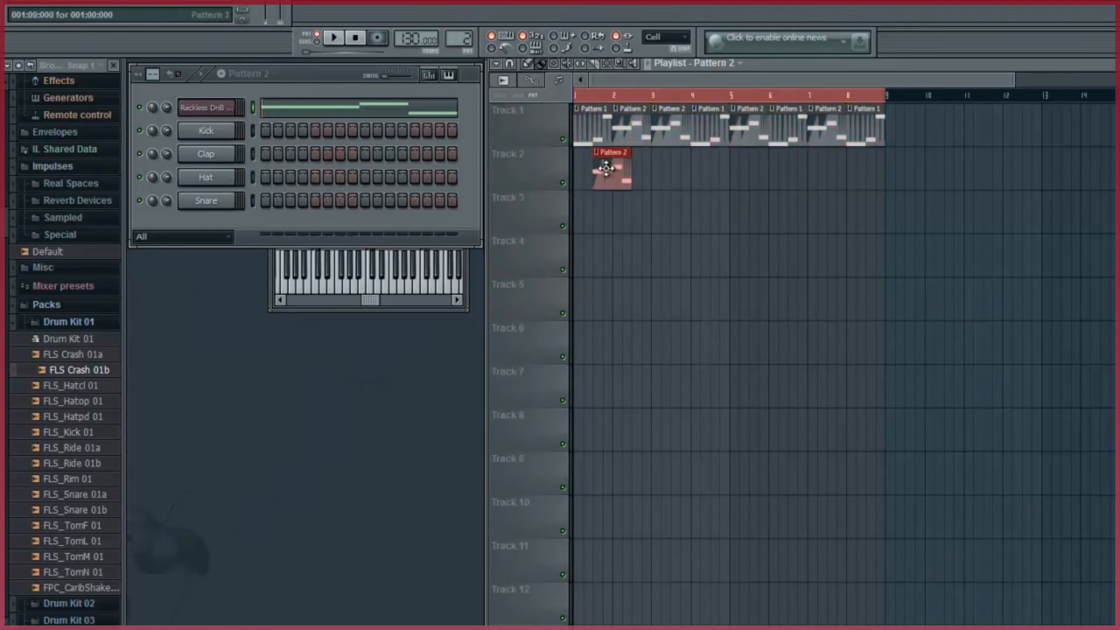
double_click(616, 176)
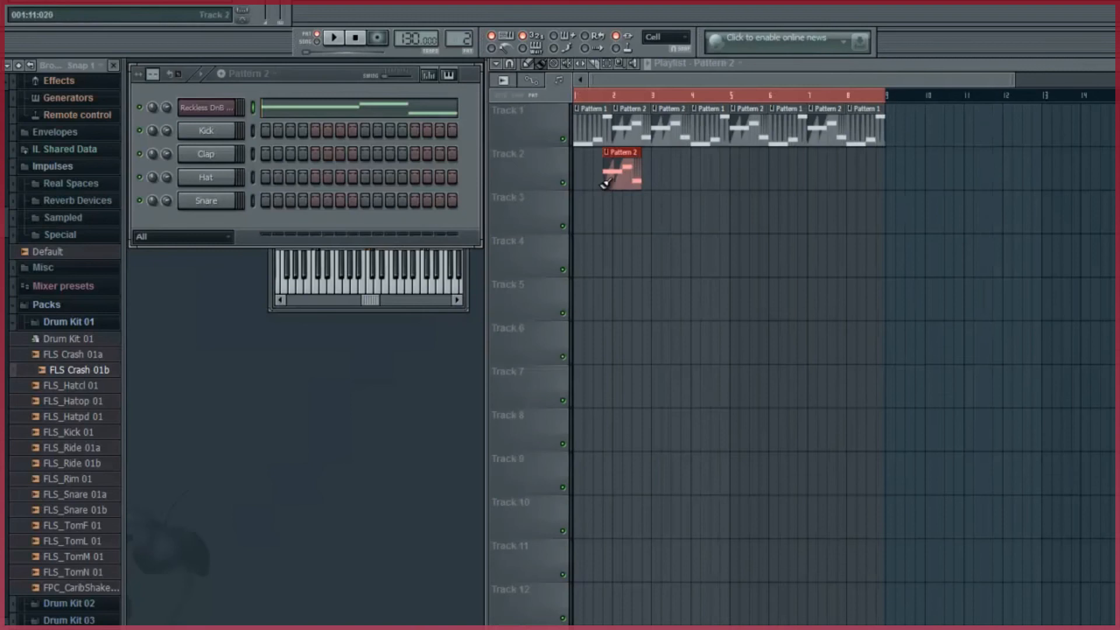
left_click(1111, 66)
right_click(616, 177)
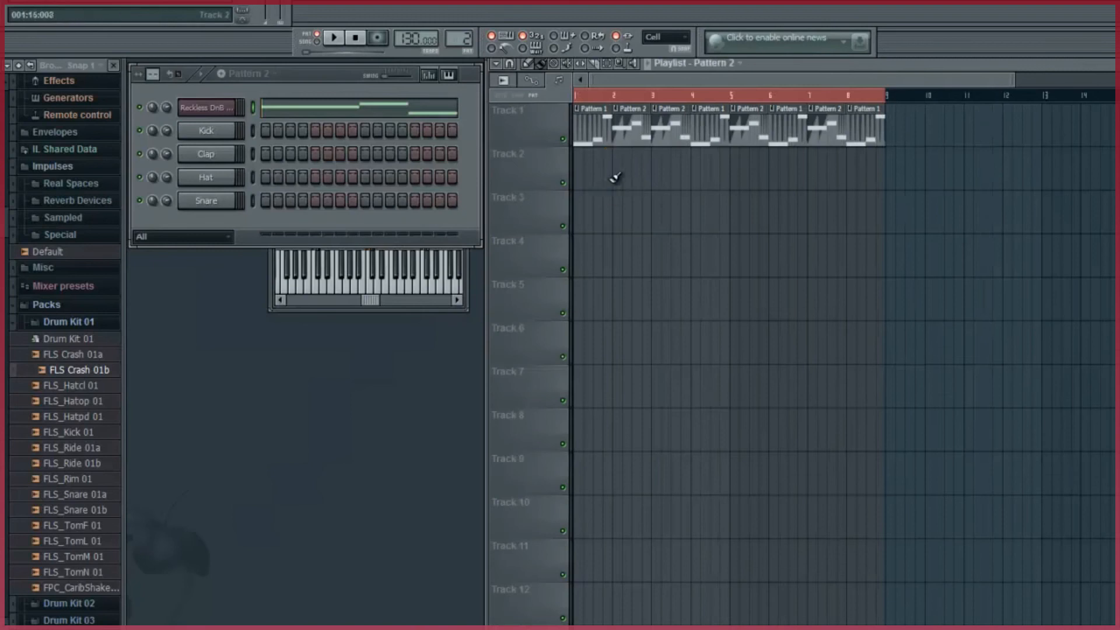
Step: Create Pattern 3 with a kick on step 1 and a snare on step 9, and lay it across bars 1 to 8 of Track 2
left_click(643, 95)
left_click(274, 74)
left_click(303, 93)
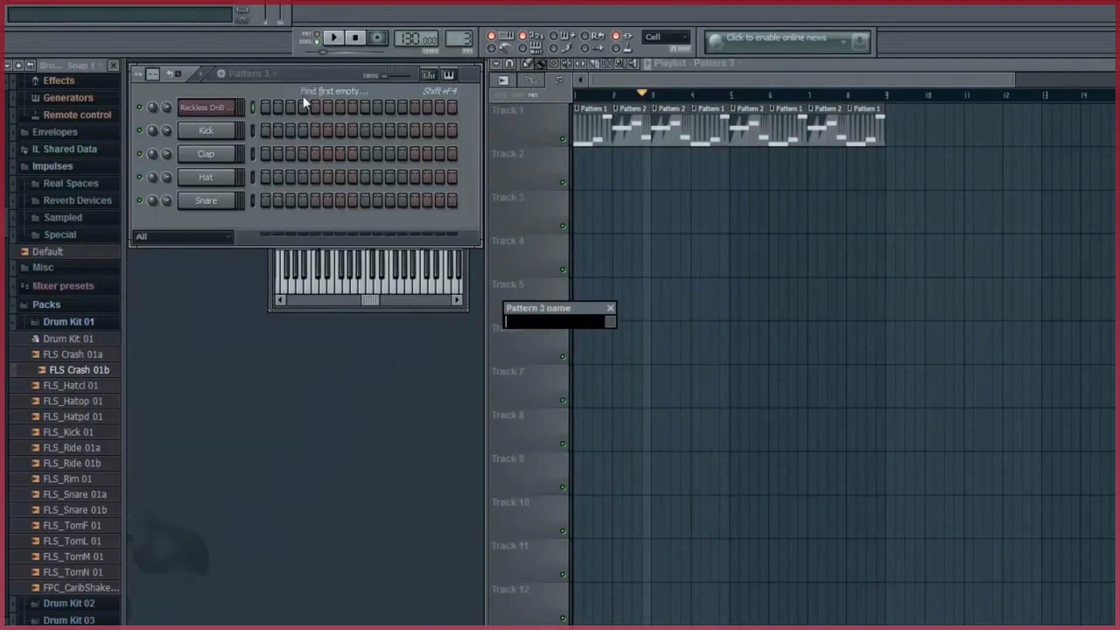
key("Return")
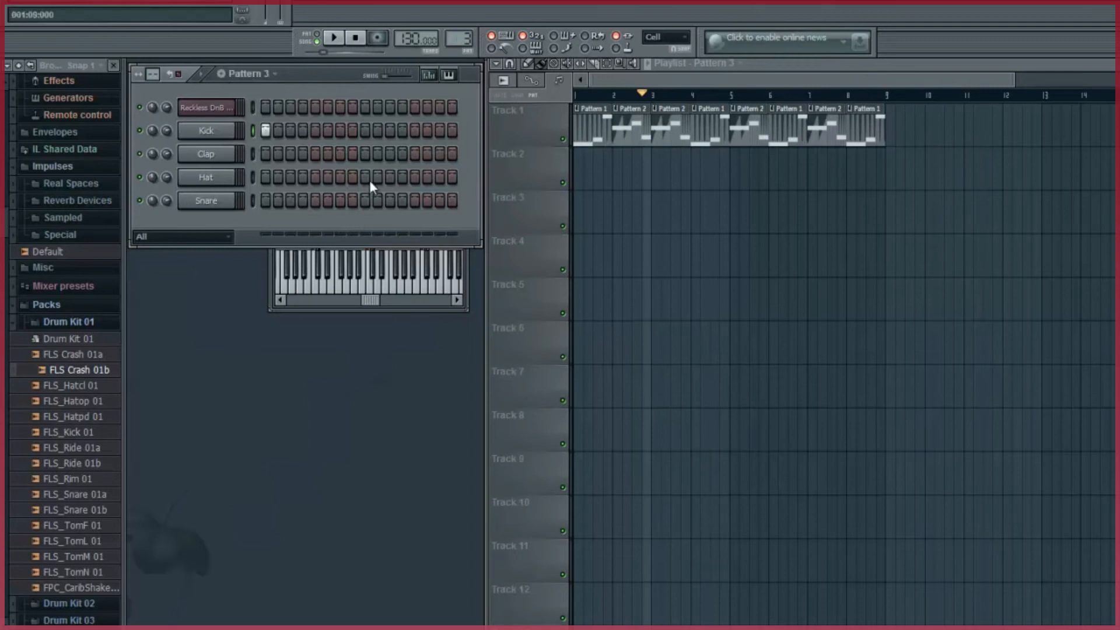
left_click(365, 200)
left_click_drag(588, 168, 858, 170)
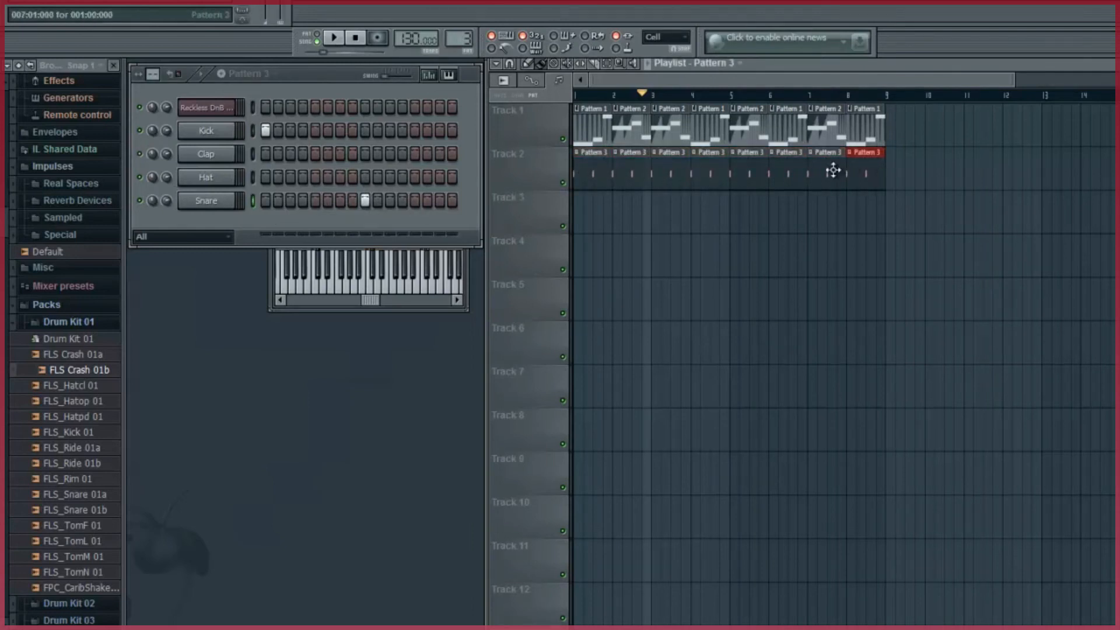
Step: Fill the Hat channel of Pattern 3 on every second step and add extra hits on steps 4, 12 and 16
left_click(203, 181)
right_click(203, 180)
left_click(303, 288)
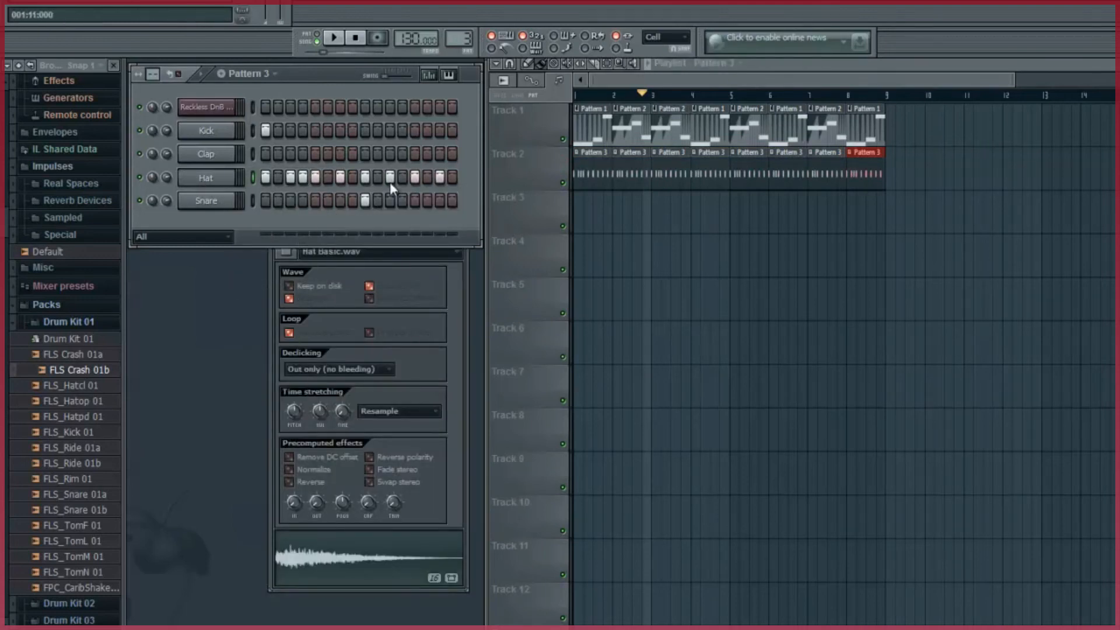
left_click(450, 177)
Step: Play the arrangement from bar 1, stop it, and open the Harmless window of the Reckless DnB FG channel
left_click_drag(590, 96, 578, 97)
left_click(334, 38)
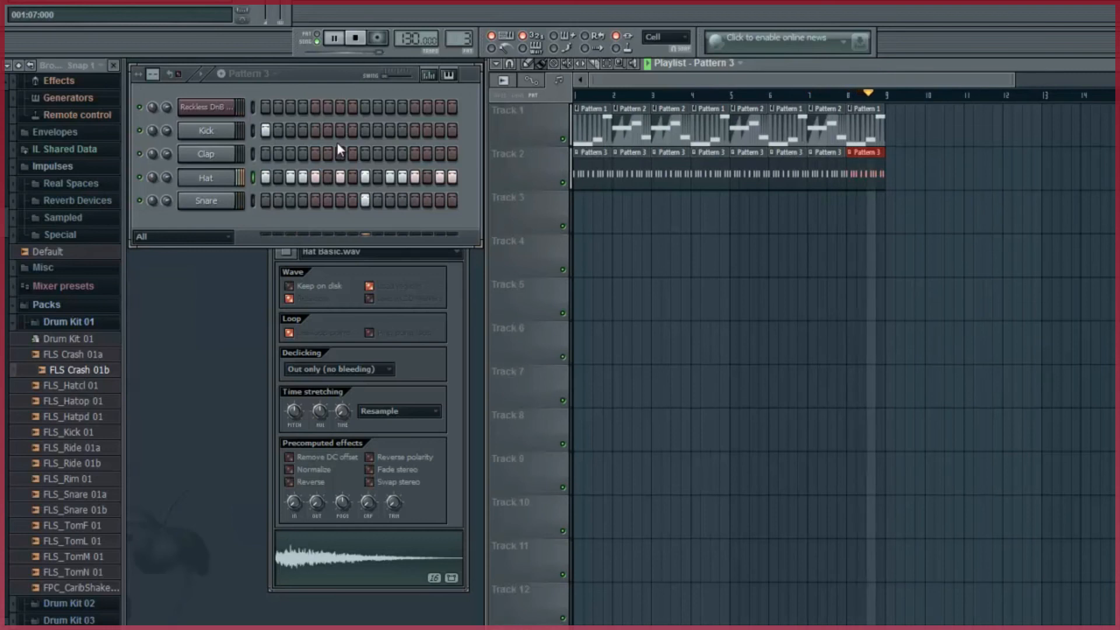
left_click(357, 41)
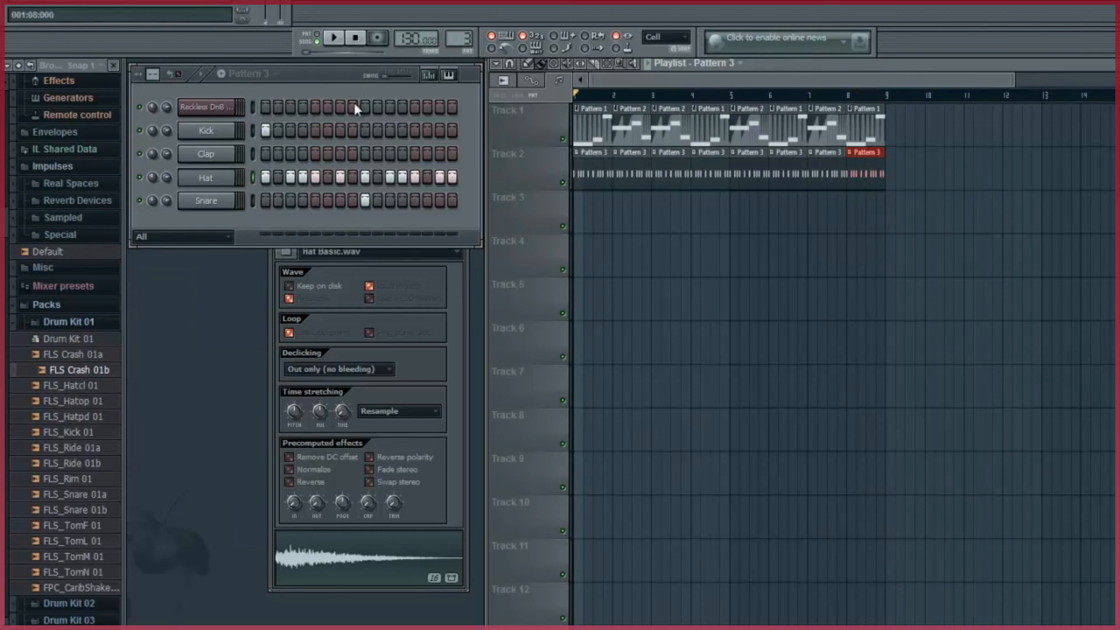
left_click(216, 110)
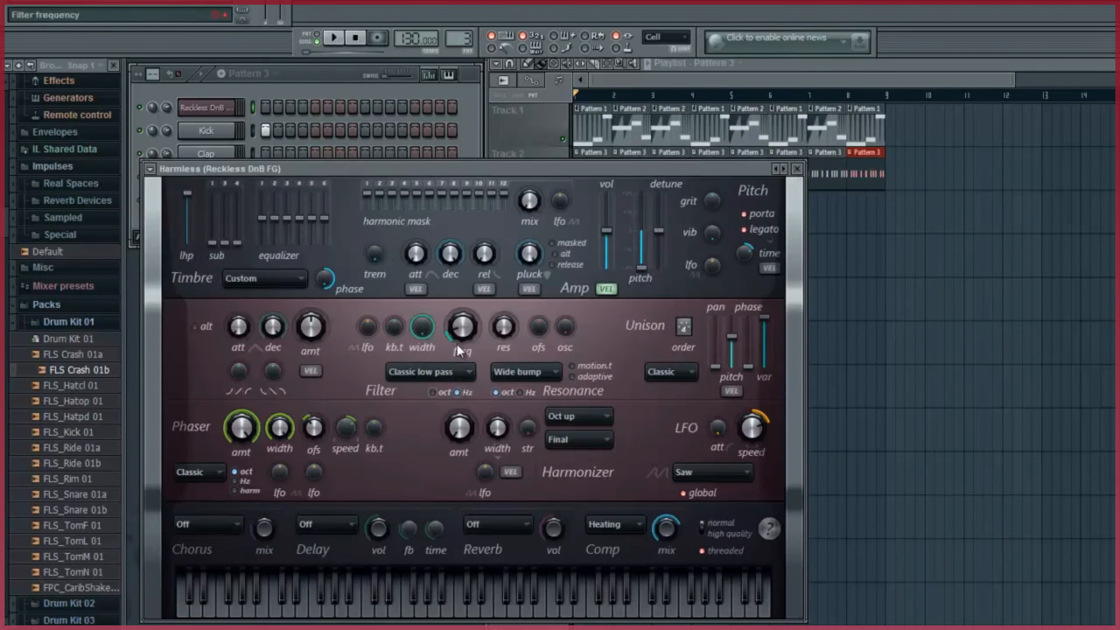
Step: Sweep the filter frequency across its range, leave it at 72%, and create an automation clip for it
right_click(459, 328)
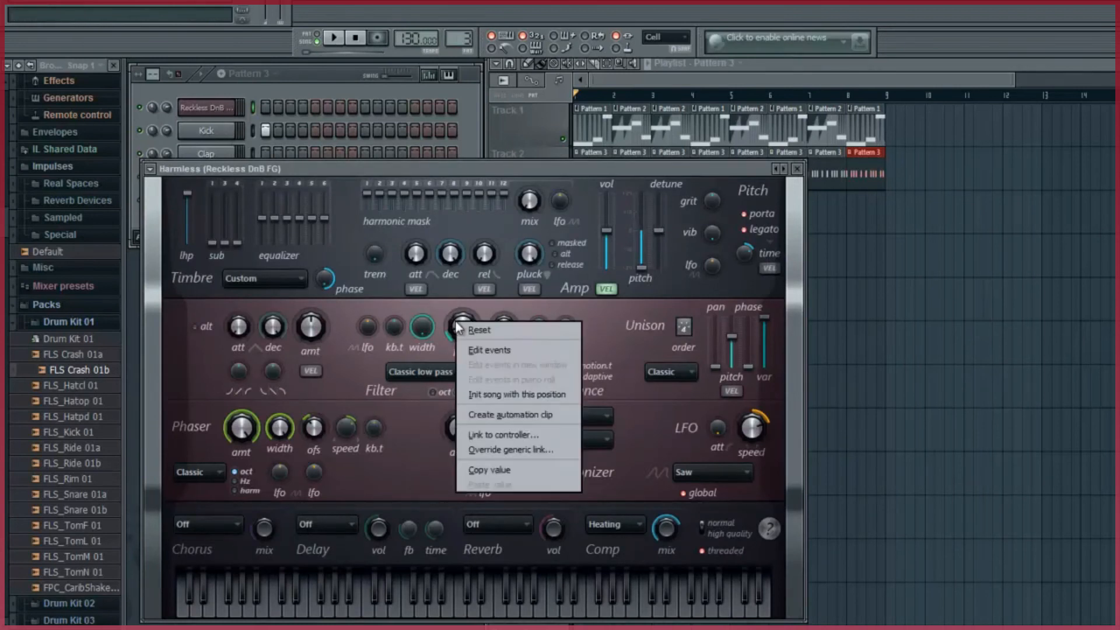
left_click(432, 355)
left_click_drag(460, 330, 471, 397)
left_click_drag(424, 303, 455, 4)
left_click_drag(466, 106, 500, 389)
left_click_drag(482, 232, 513, 104)
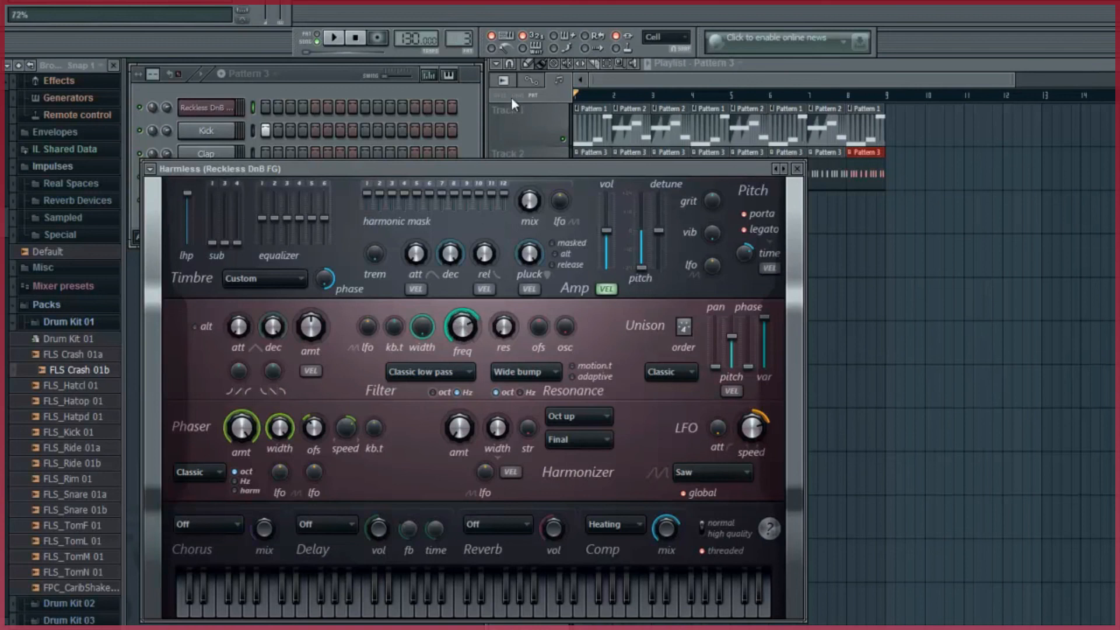
right_click(465, 328)
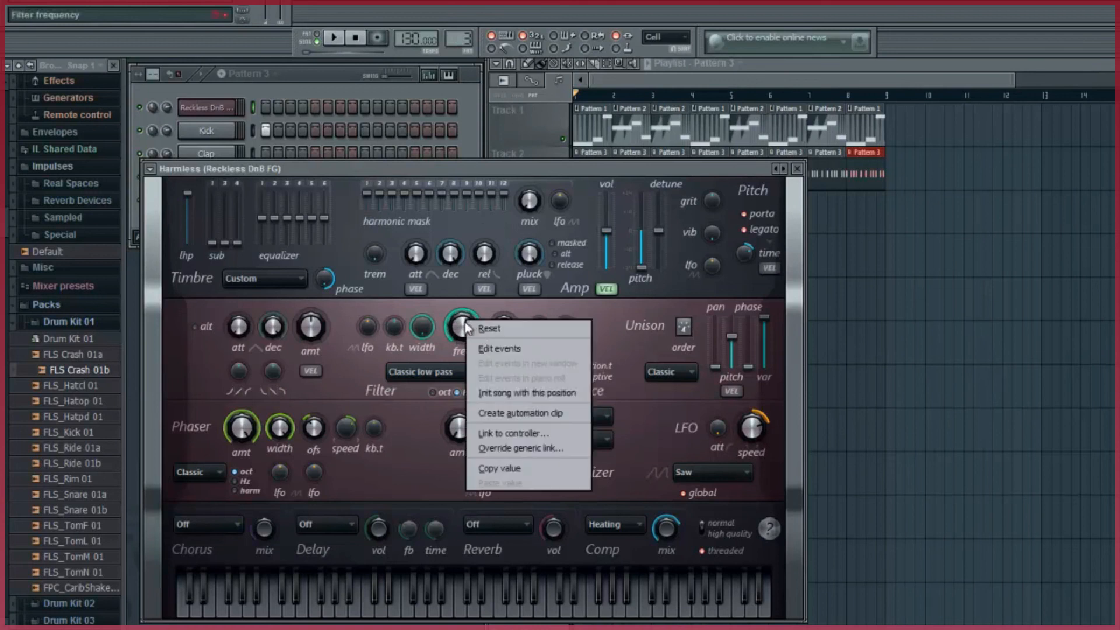
left_click(538, 414)
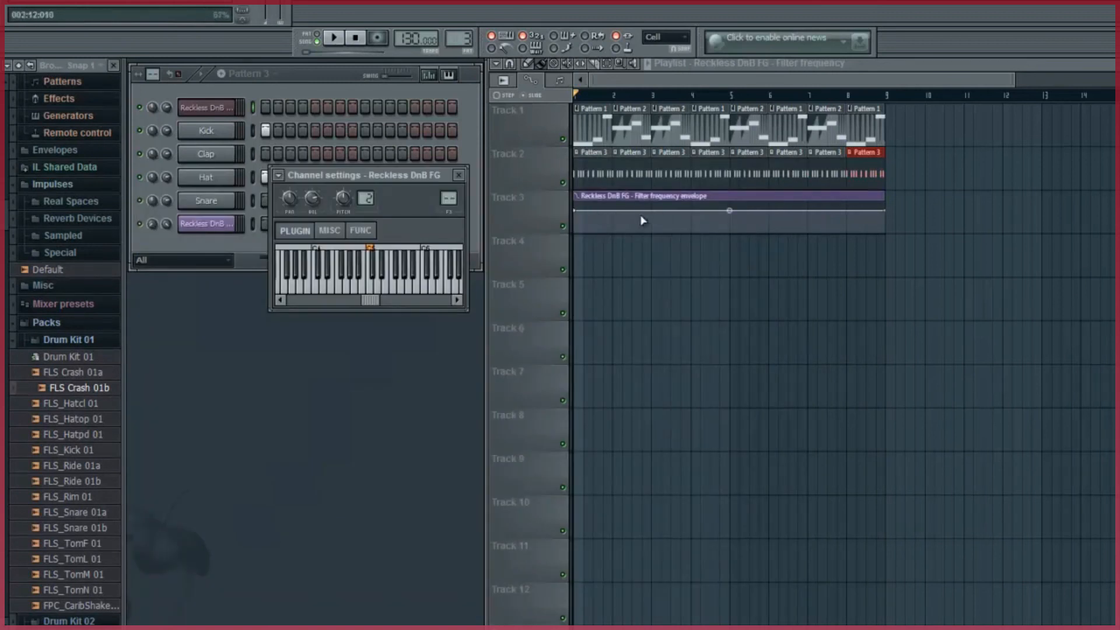
Step: Add control points to the filter frequency envelope on Track 3 and shape a dip at bar 3 rising to a peak at bar 4
right_click(633, 213)
right_click(613, 213)
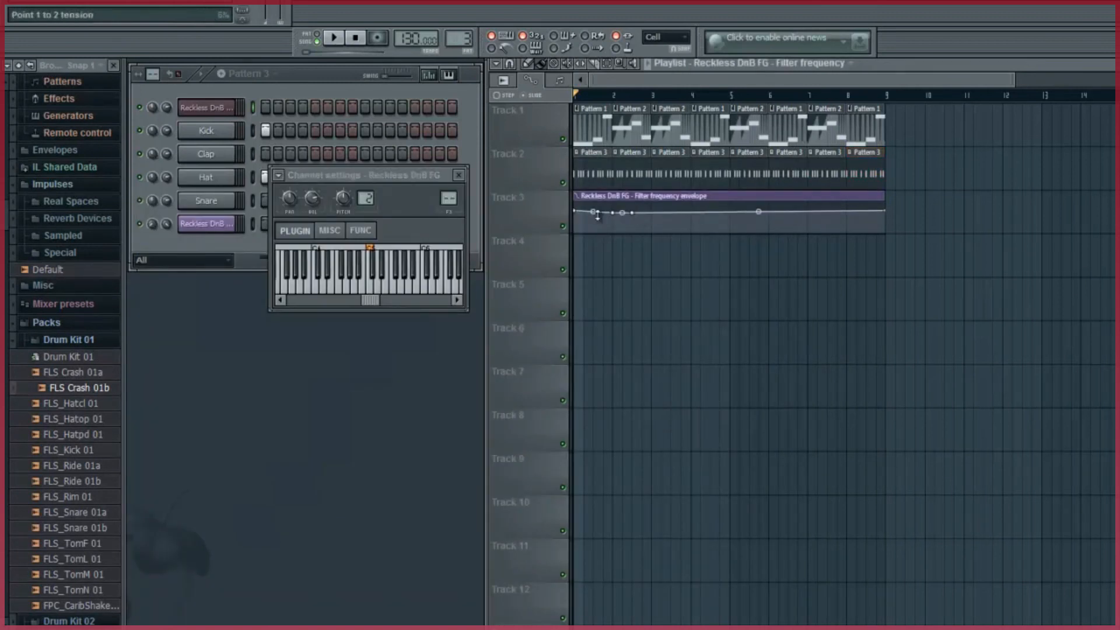
right_click(643, 213)
right_click(652, 212)
right_click(661, 213)
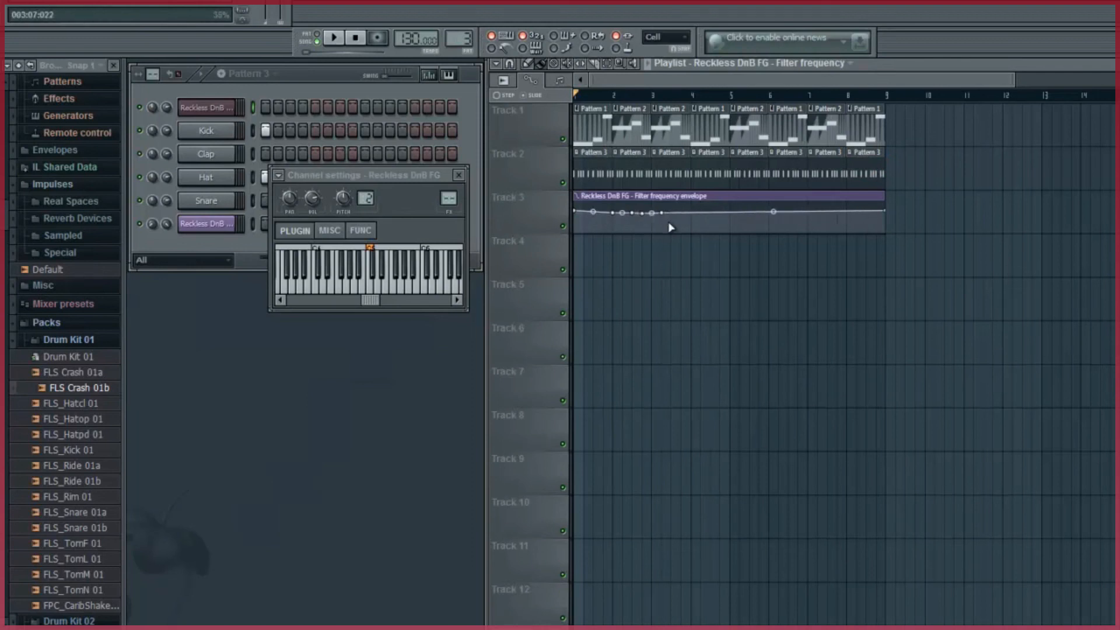
right_click(693, 212)
left_click_drag(664, 212, 702, 207)
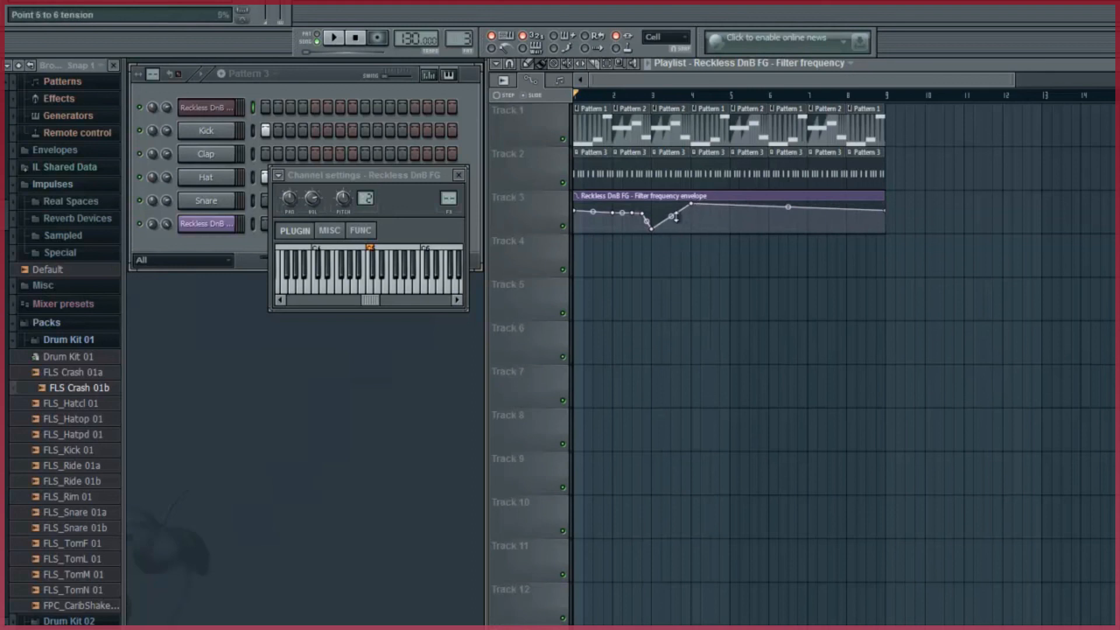
left_click_drag(675, 214, 670, 240)
Step: Remove the filter frequency automation clip from Track 3 and view the notes of Pattern 1 in the piano roll
right_click(750, 197)
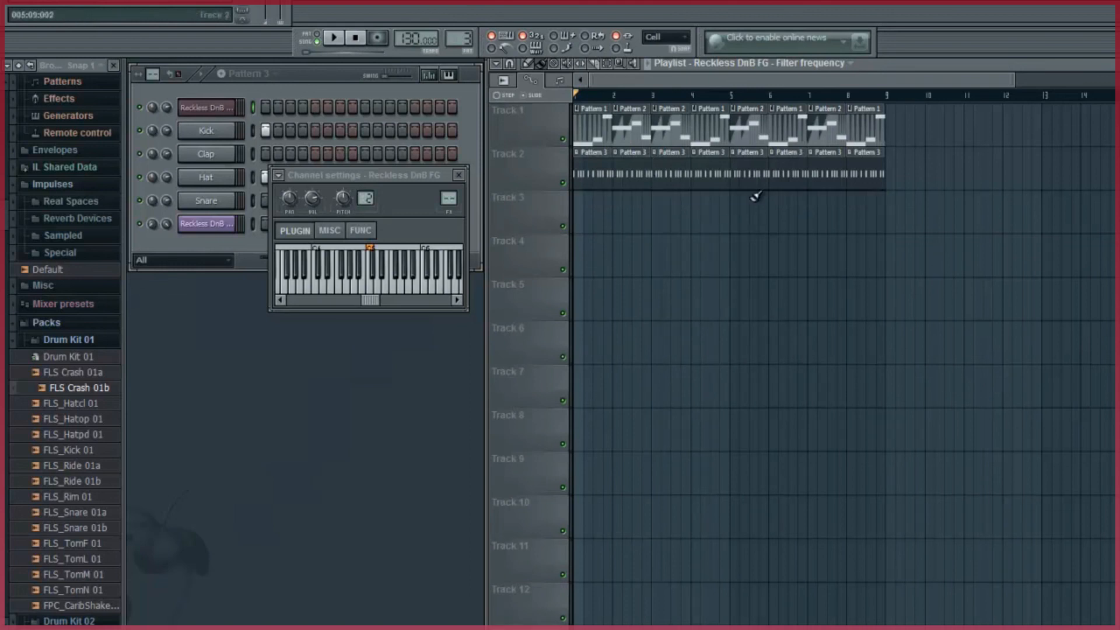
double_click(603, 113)
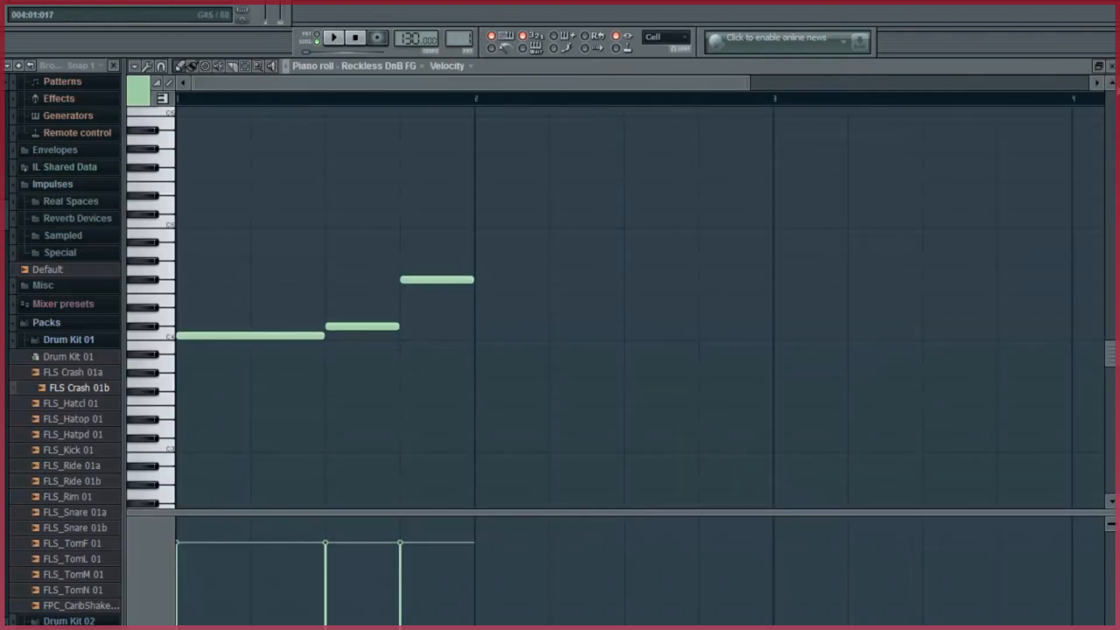
left_click(1112, 66)
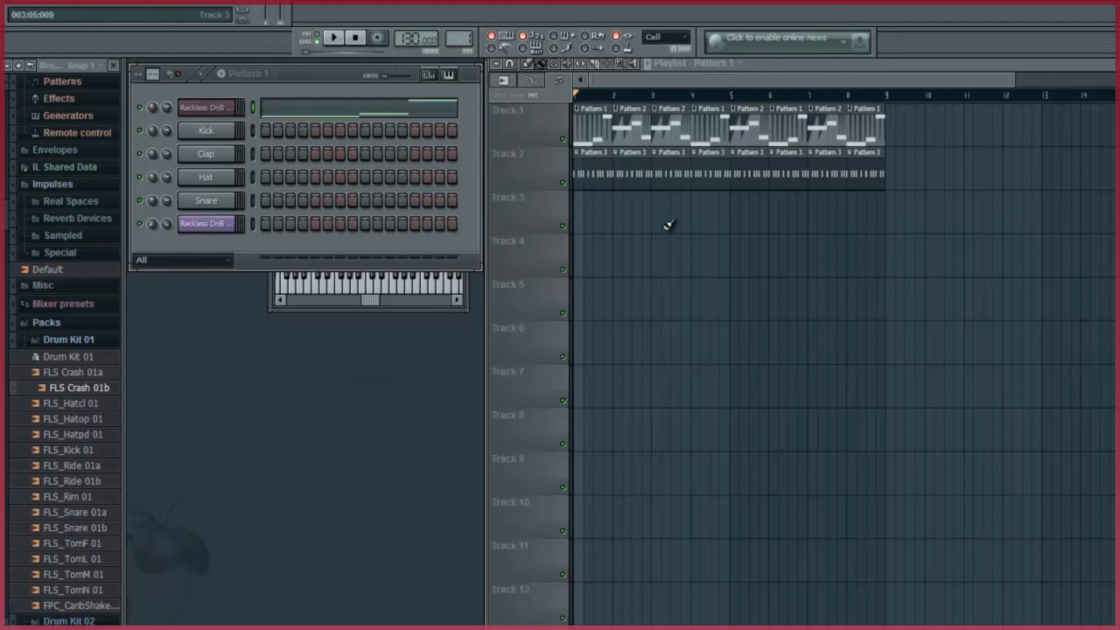
Step: Delete the filter frequency automation channel below the Snare channel
right_click(217, 225)
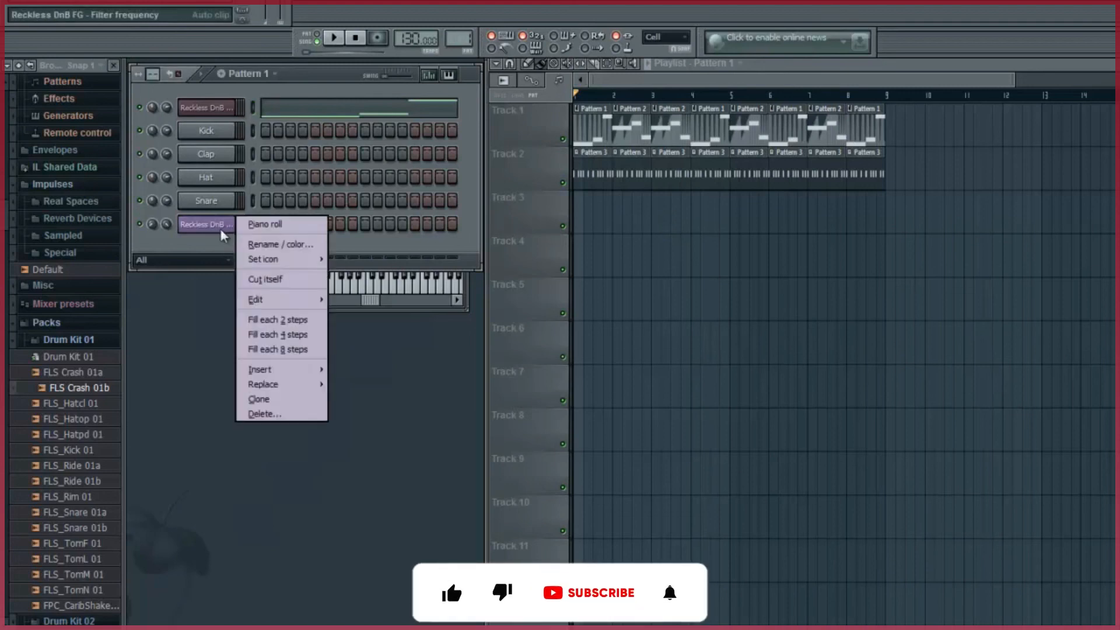
left_click(286, 413)
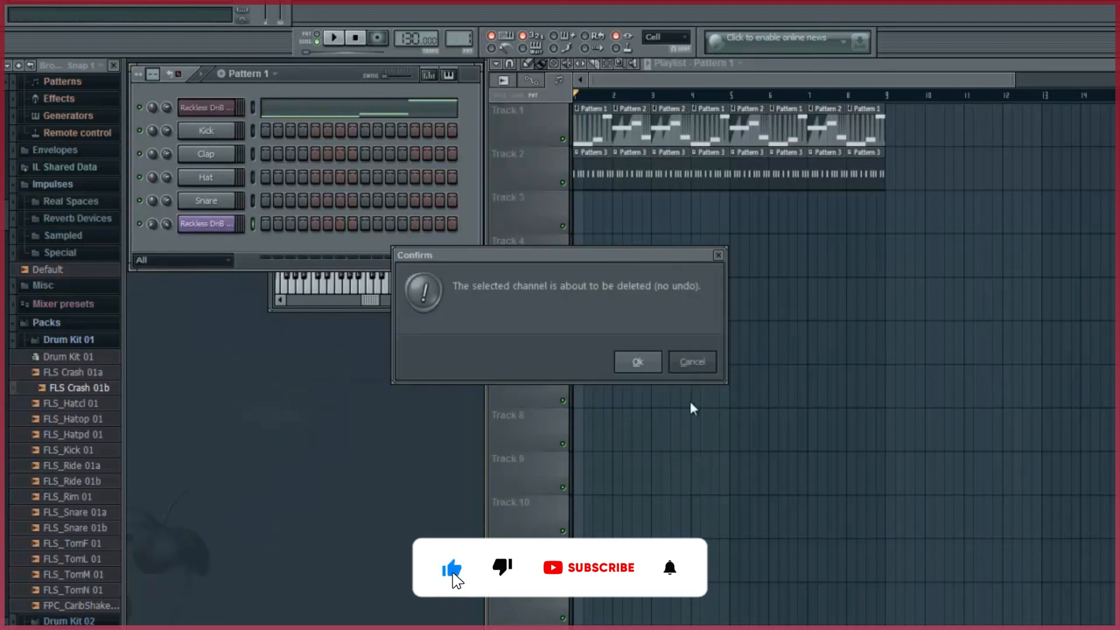
key("Return")
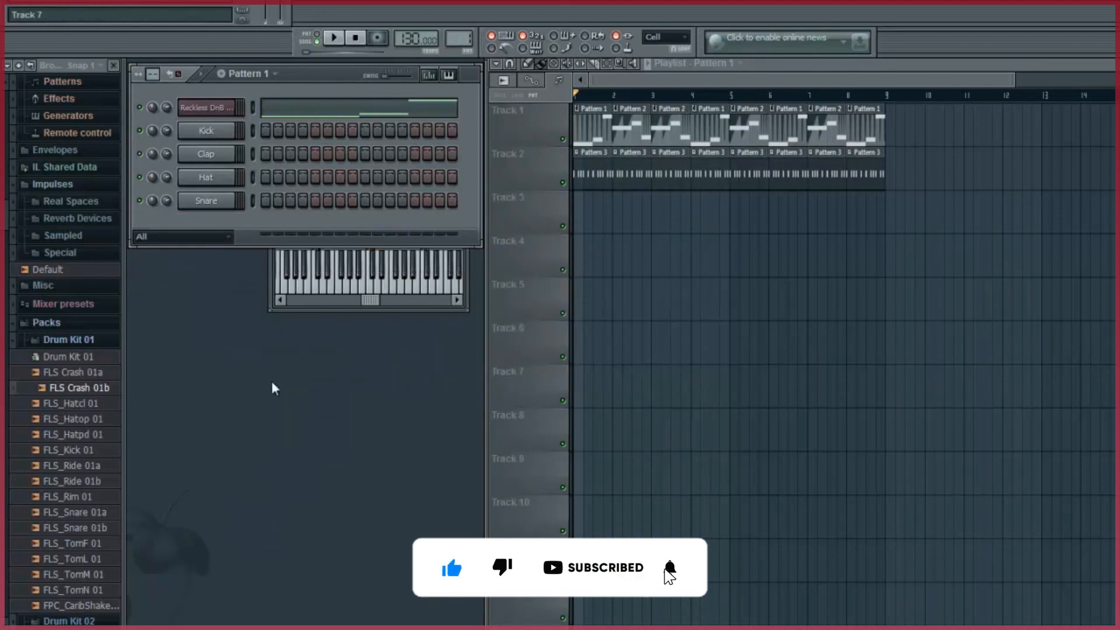